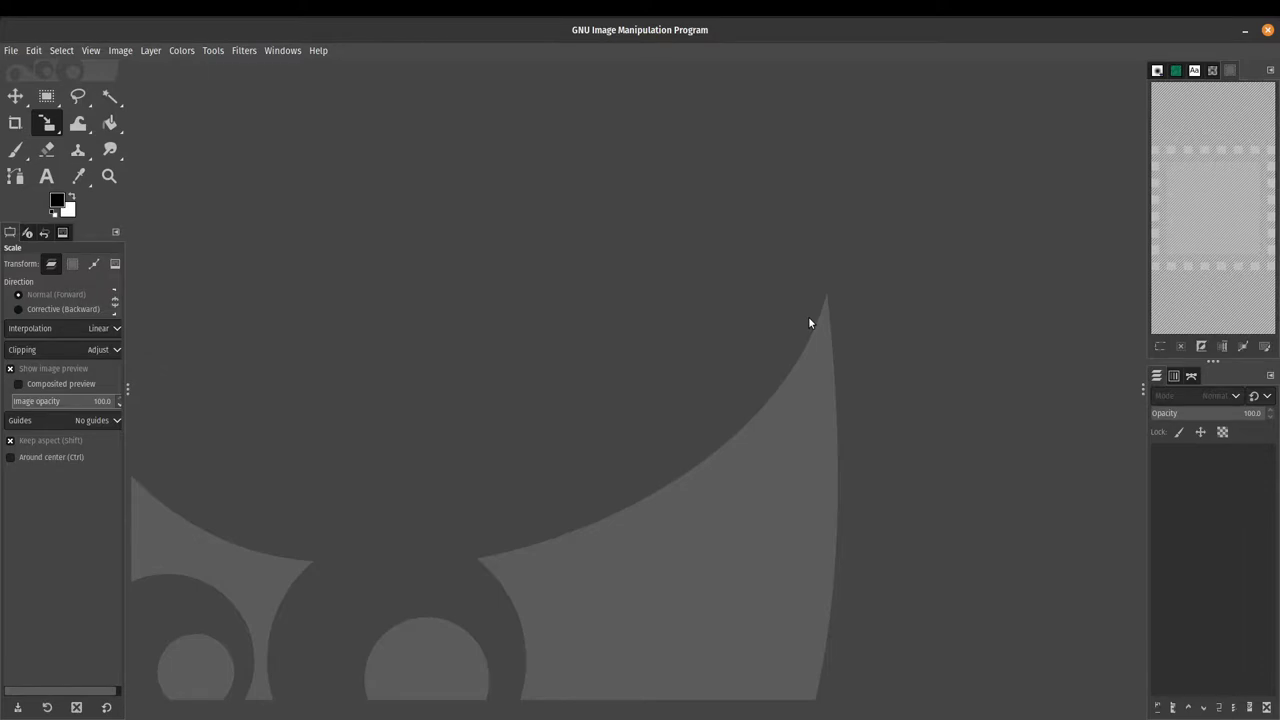
Open Chair-transparent.png in GIMP by dragging it in from the file manager
{"action": "key", "text": "alt+Tab"}
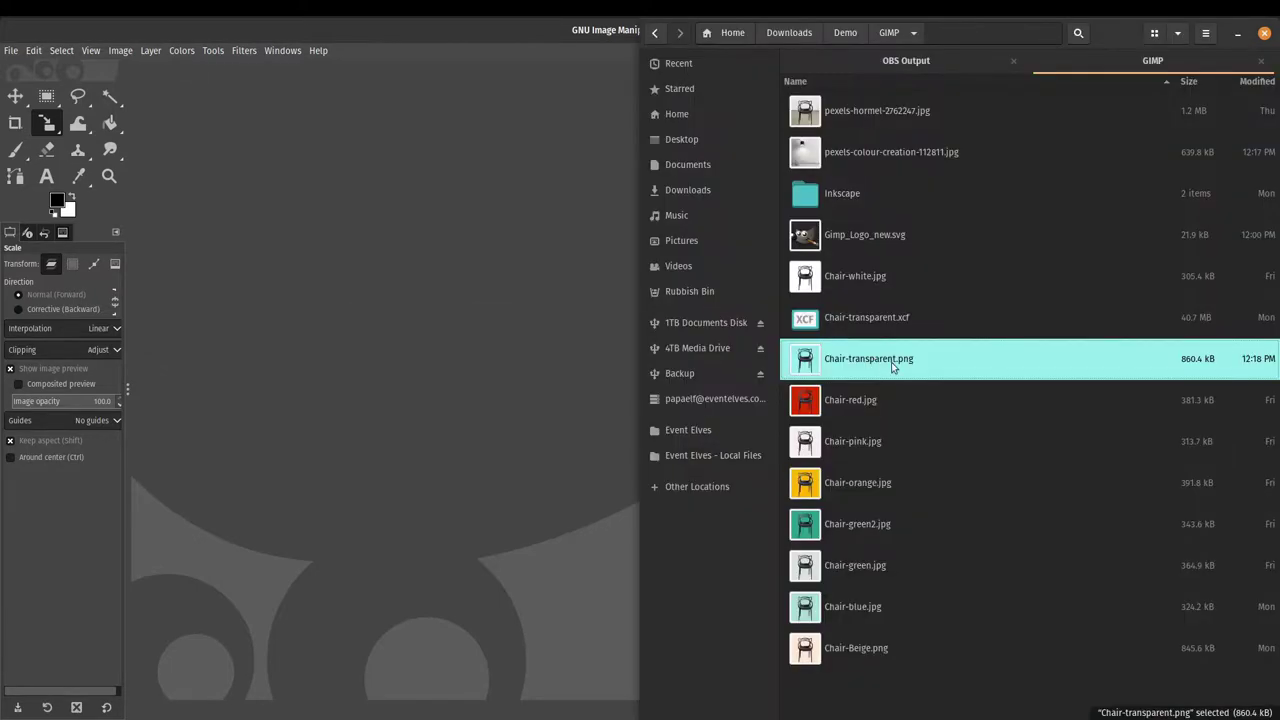
{"action": "left_click_drag", "start_coordinate": [897, 363], "coordinate": [460, 271]}
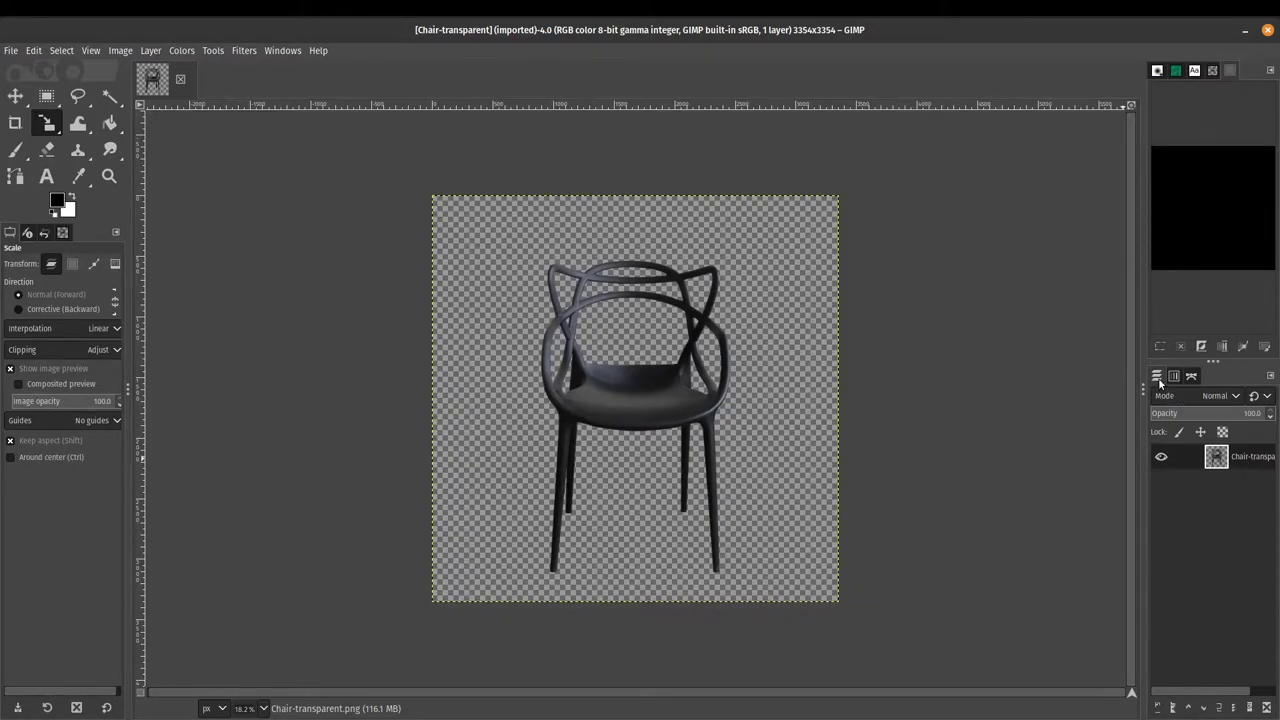
Add a new layer named 'Background' filled with Transparency to the chair image
{"action": "right_click", "coordinate": [1185, 488]}
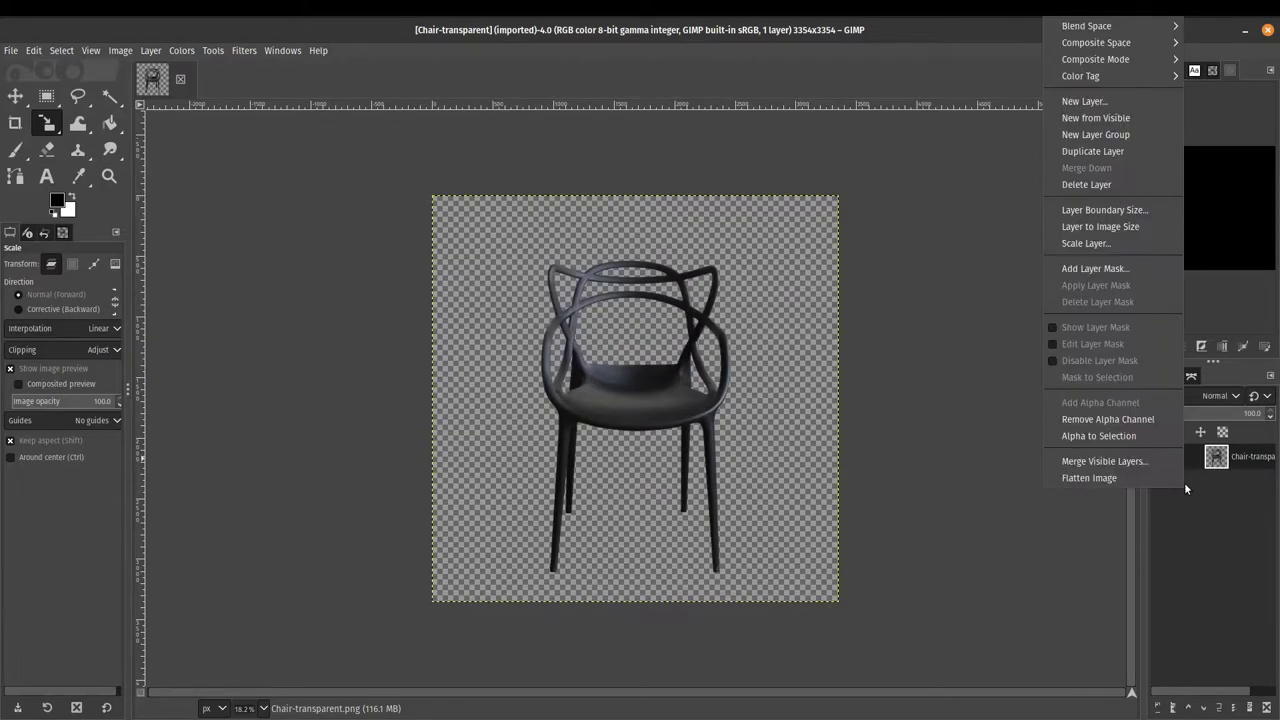
{"action": "left_click", "coordinate": [1084, 101]}
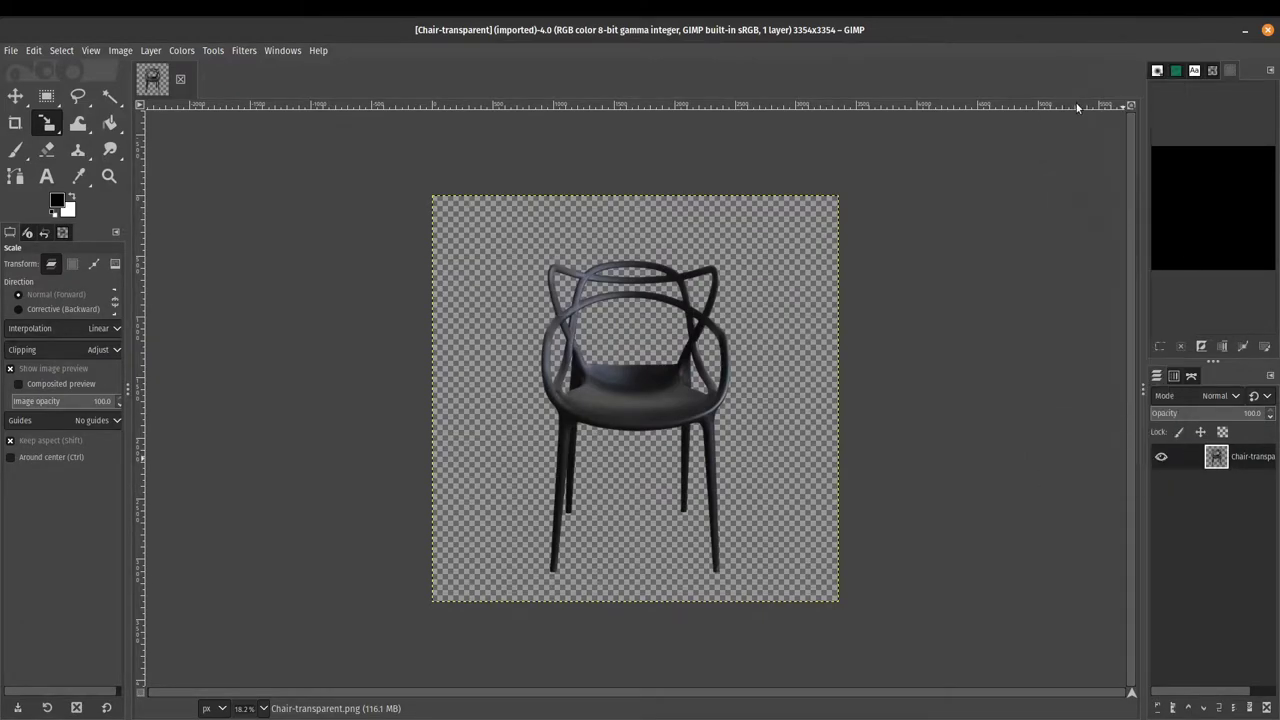
{"action": "type", "text": "B"}
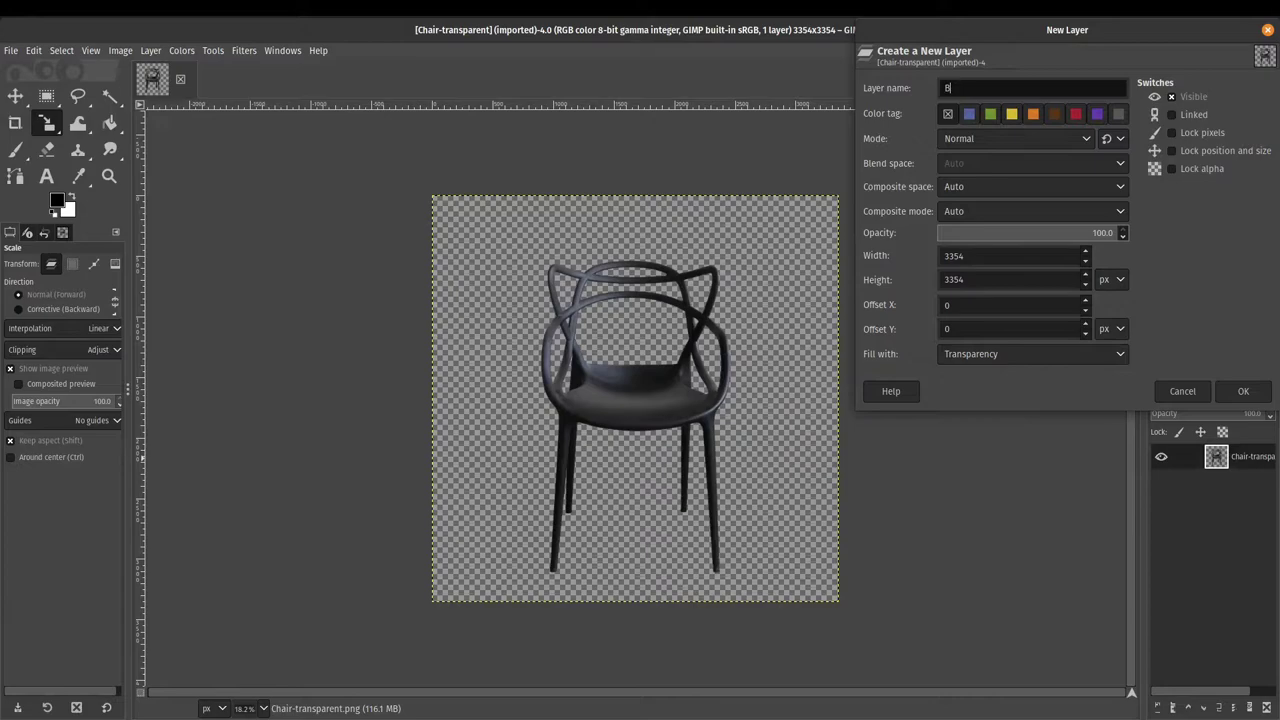
{"action": "type", "text": "ackground"}
{"action": "left_click", "coordinate": [1049, 360]}
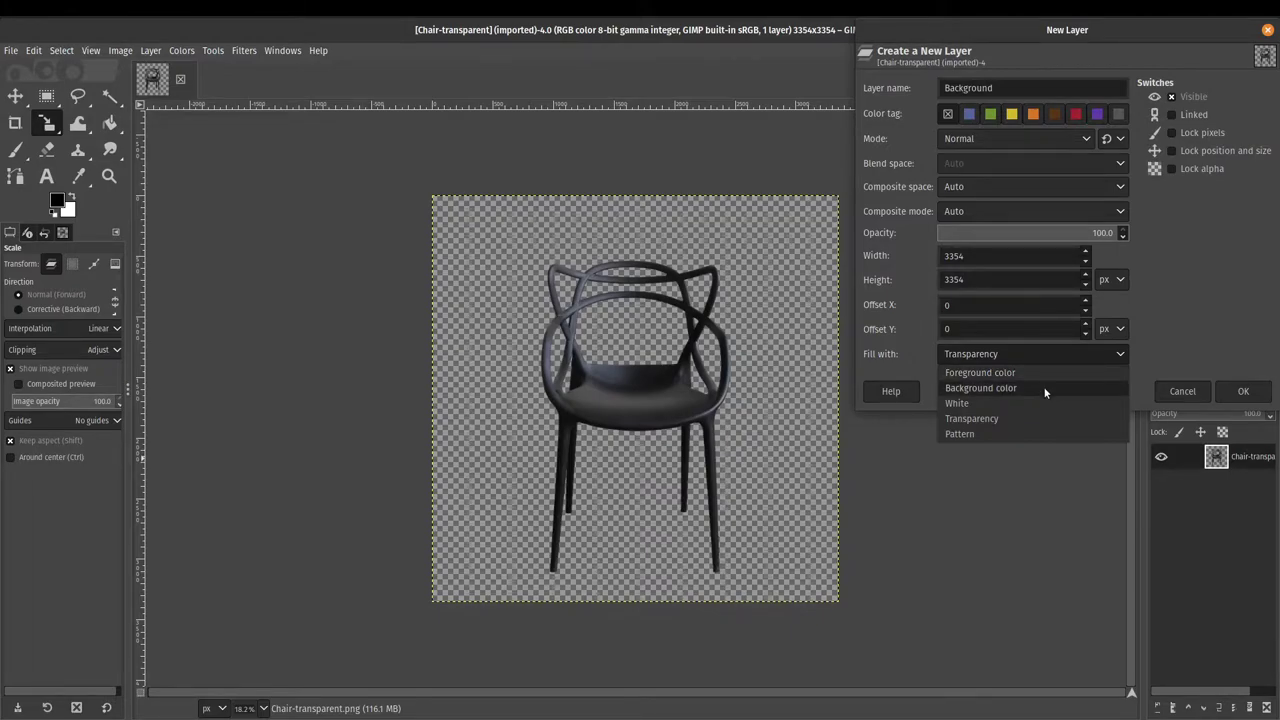
{"action": "left_click", "coordinate": [998, 420]}
{"action": "left_click", "coordinate": [1242, 392]}
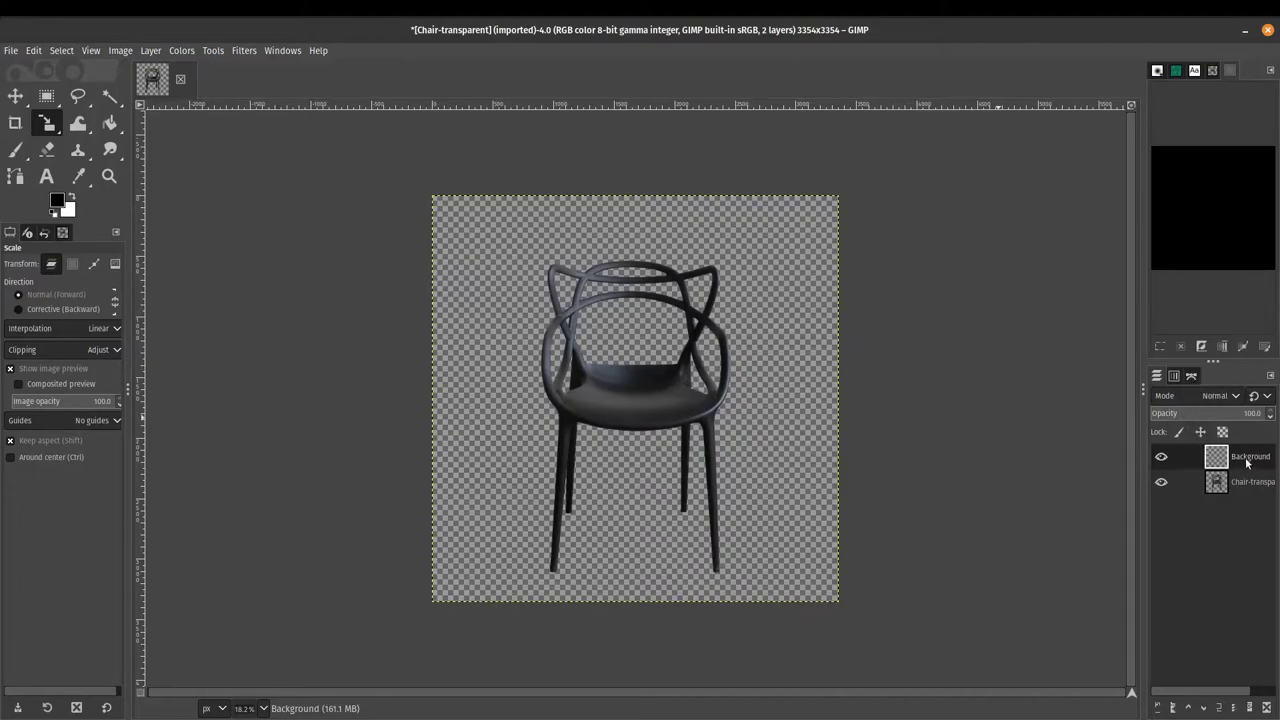
Move the Background layer beneath the chair layer and select the Bucket Fill tool
{"action": "left_click_drag", "start_coordinate": [1249, 458], "coordinate": [1247, 495]}
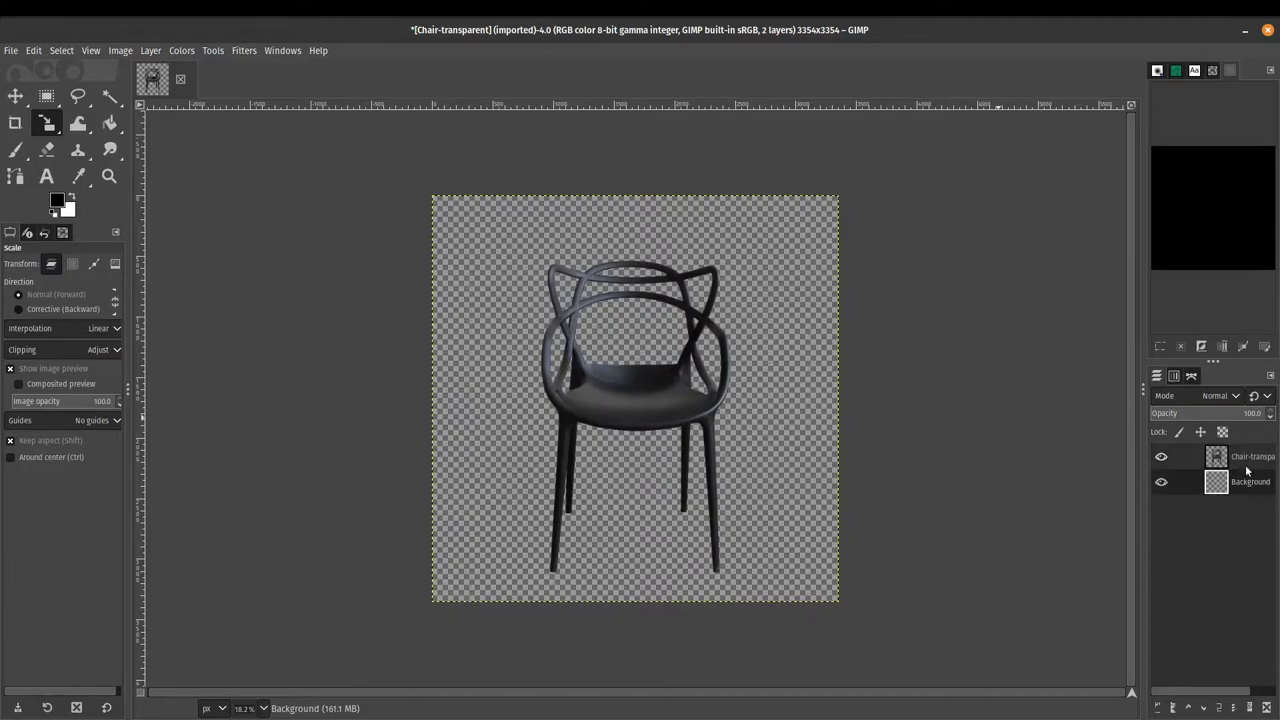
{"action": "left_click", "coordinate": [1249, 458]}
{"action": "left_click", "coordinate": [1246, 483]}
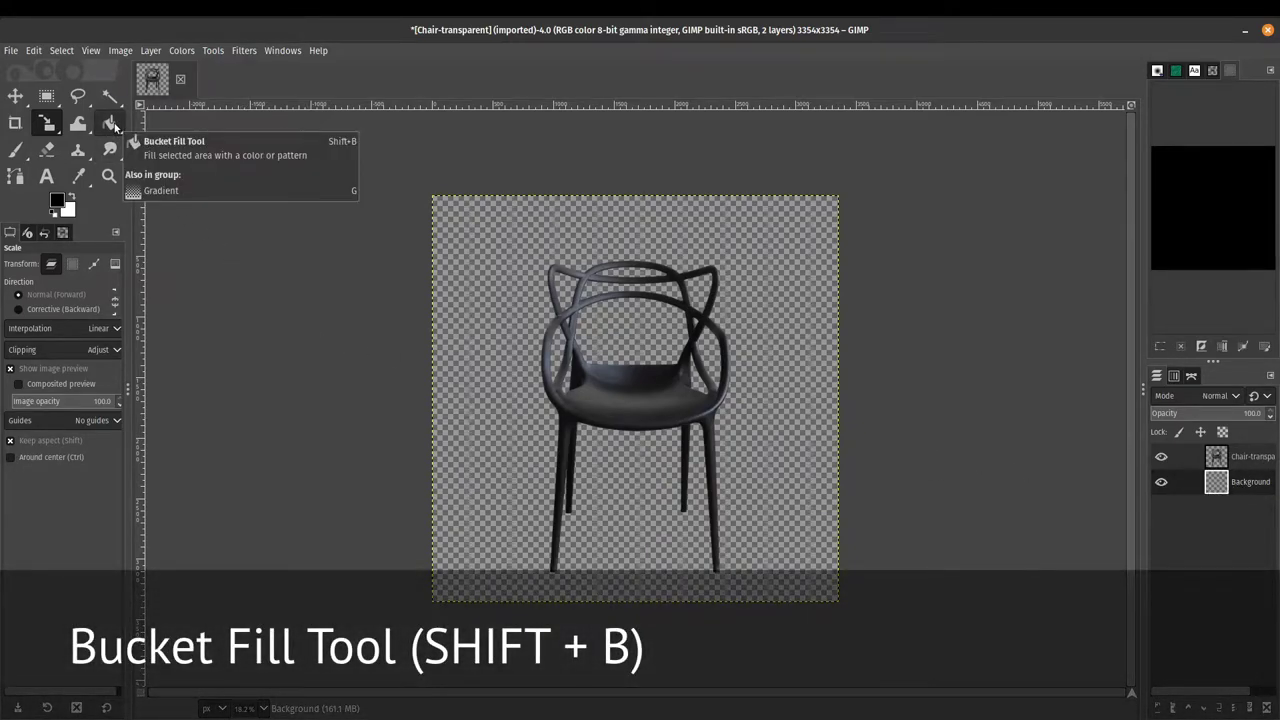
{"action": "left_click", "coordinate": [113, 123]}
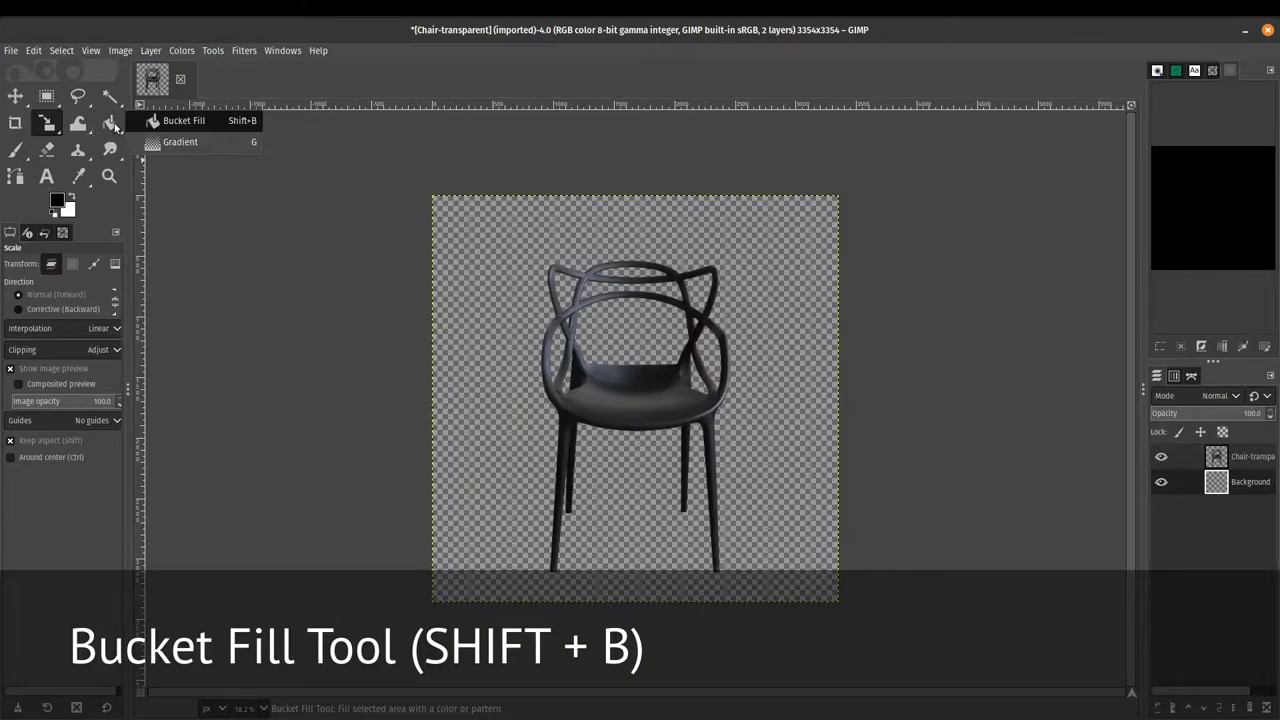
{"action": "left_click", "coordinate": [114, 123]}
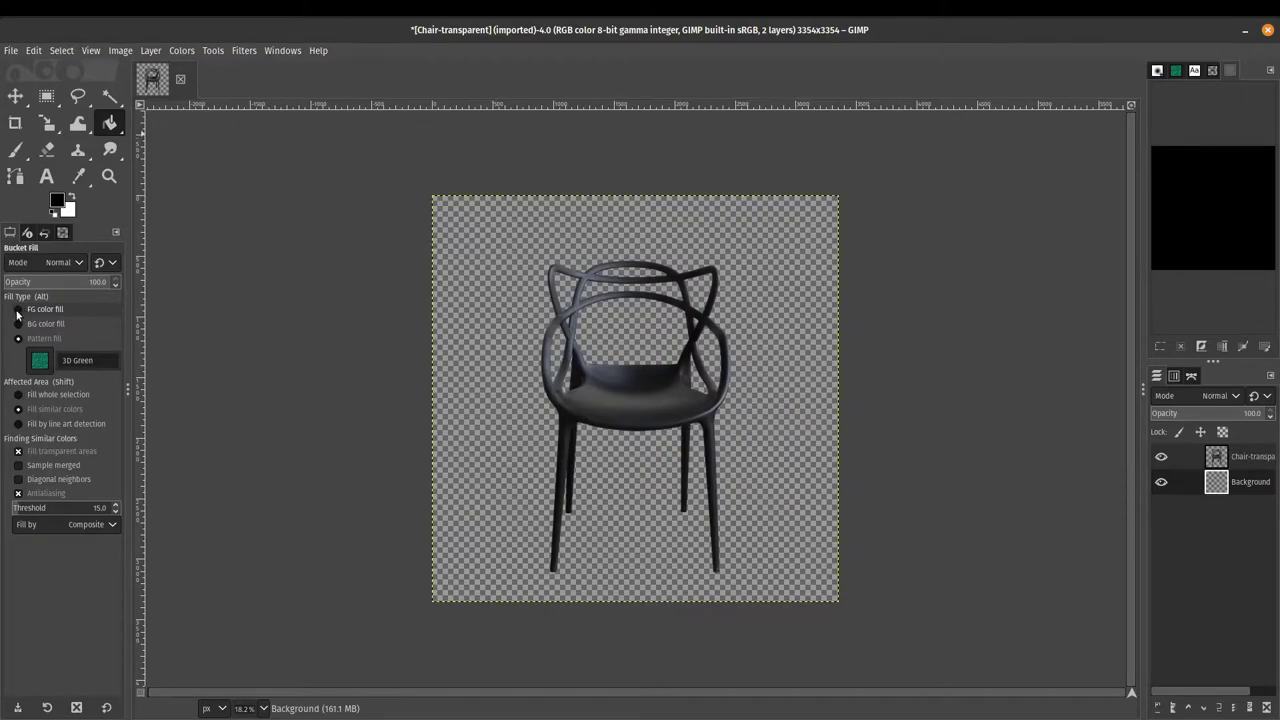
Try a black foreground fill on the Background layer, undo it, then fill it white
{"action": "left_click", "coordinate": [17, 311]}
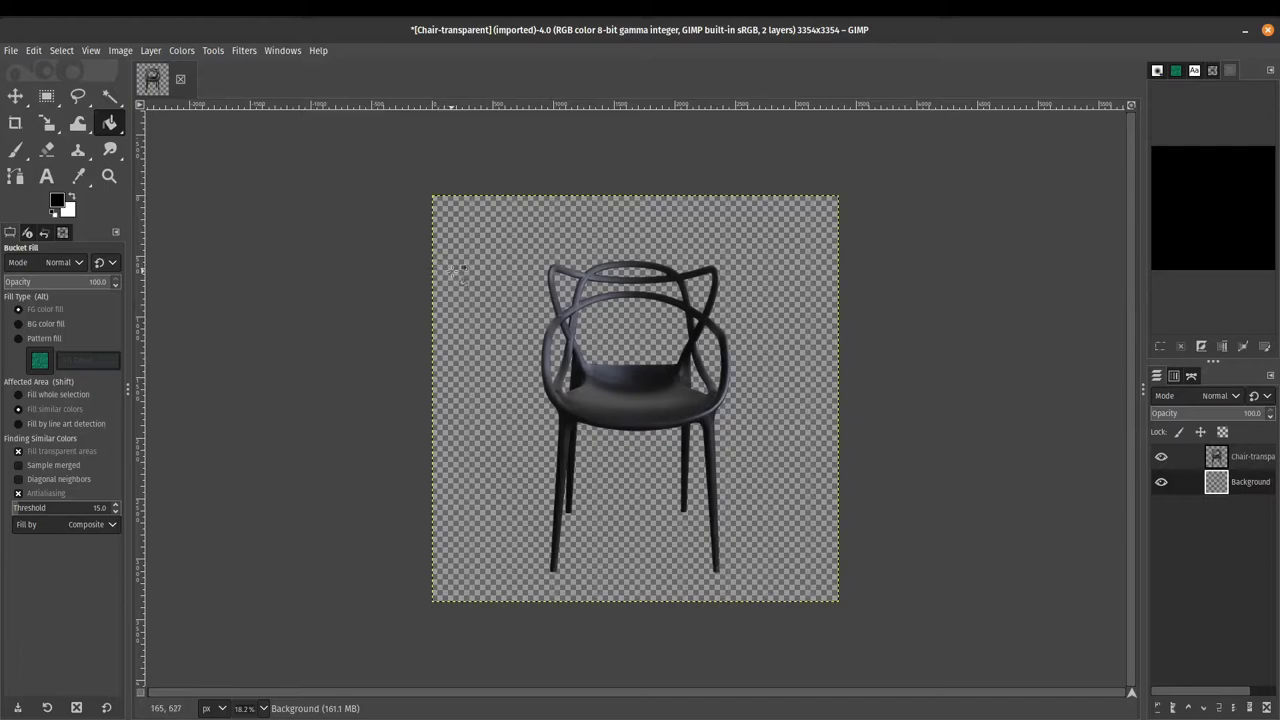
{"action": "left_click", "coordinate": [462, 268]}
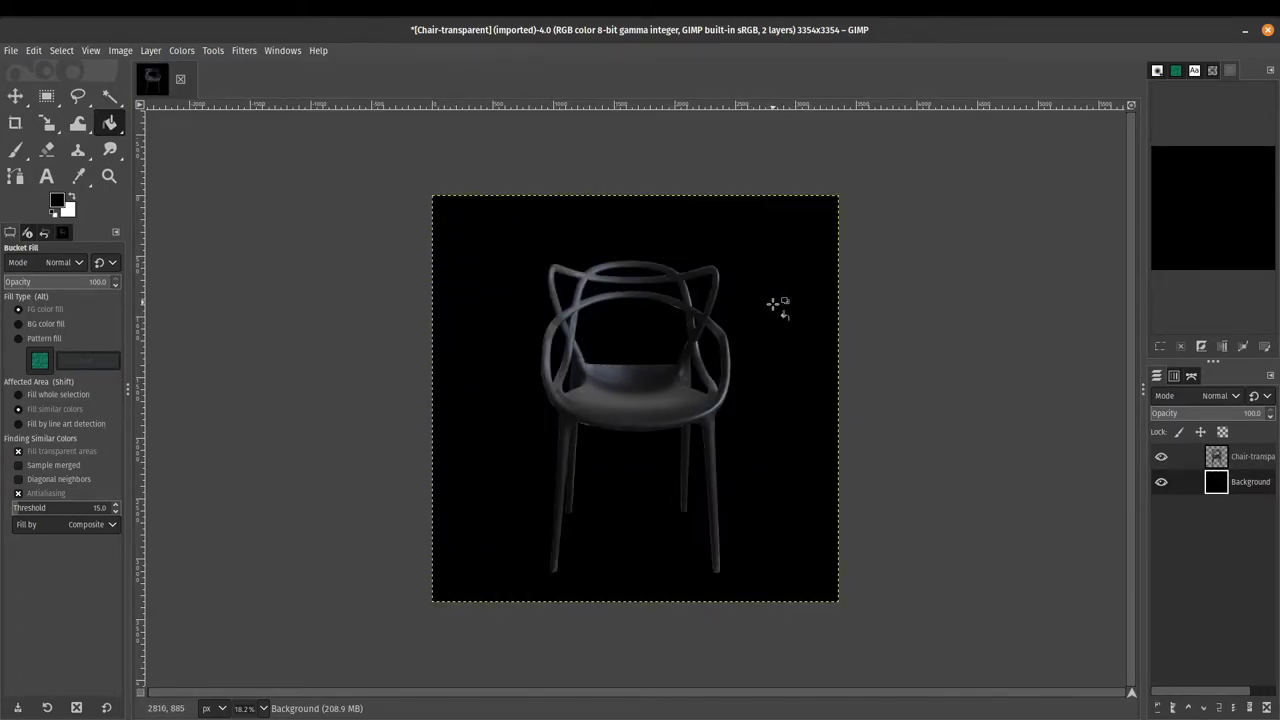
{"action": "key", "text": "ctrl+z"}
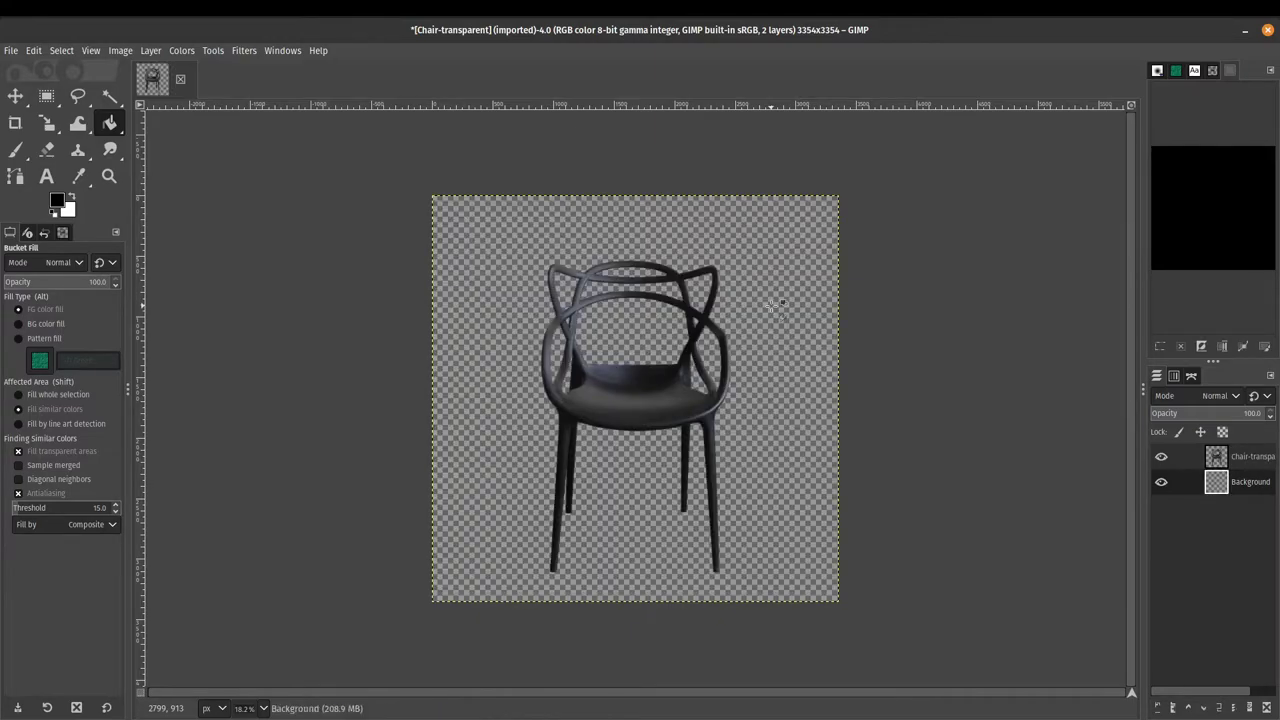
{"action": "left_click", "coordinate": [18, 324]}
{"action": "left_click", "coordinate": [465, 246]}
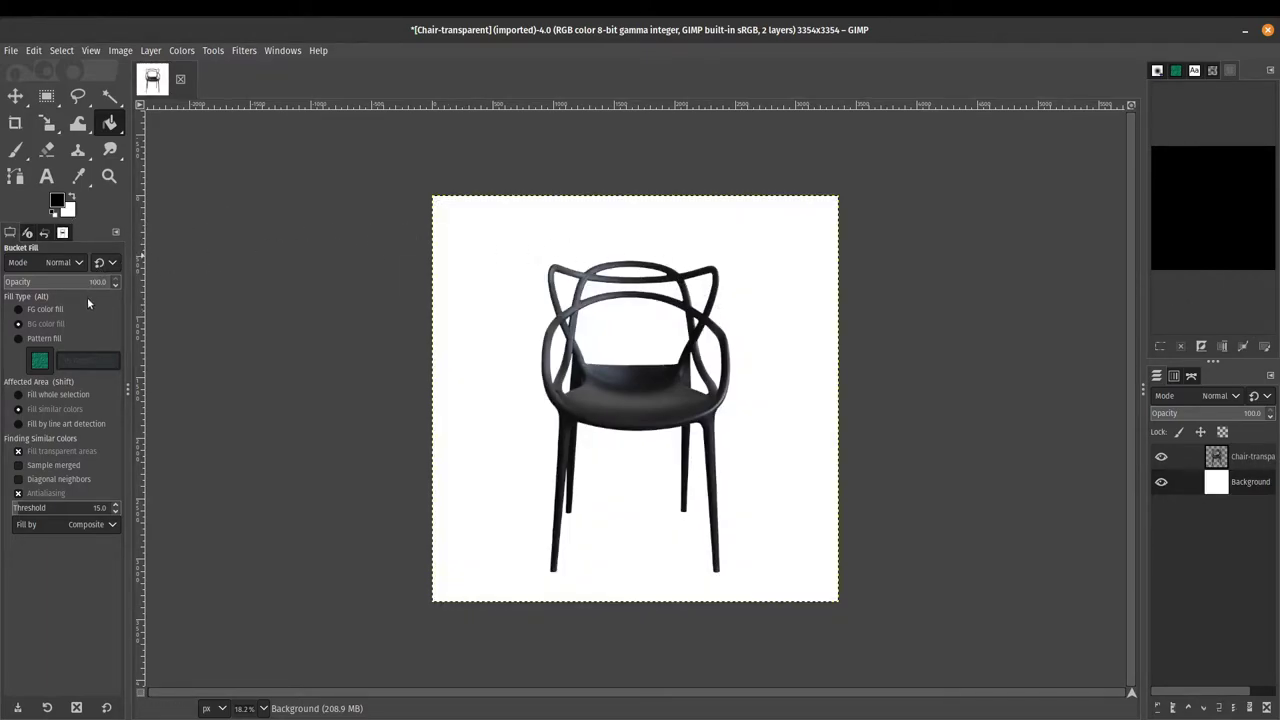
Try filling the Background layer with the Warning! striped pattern, then undo it
{"action": "left_click", "coordinate": [20, 342]}
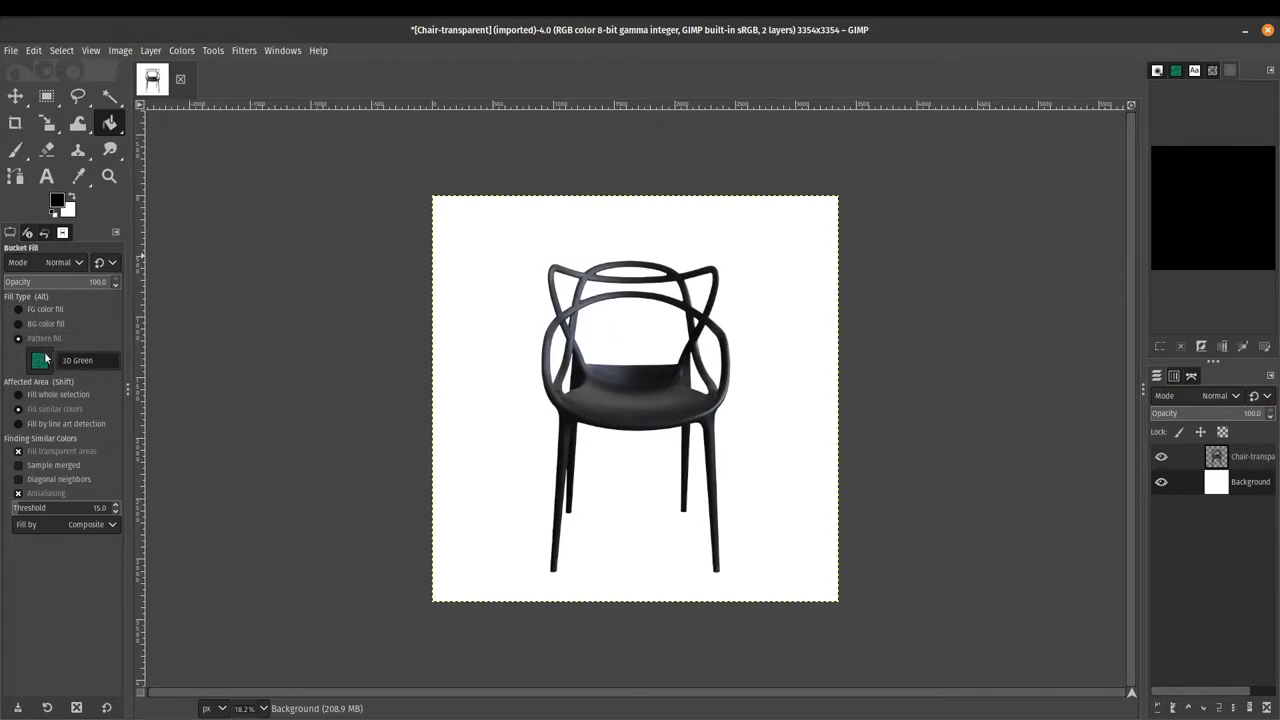
{"action": "left_click", "coordinate": [40, 362]}
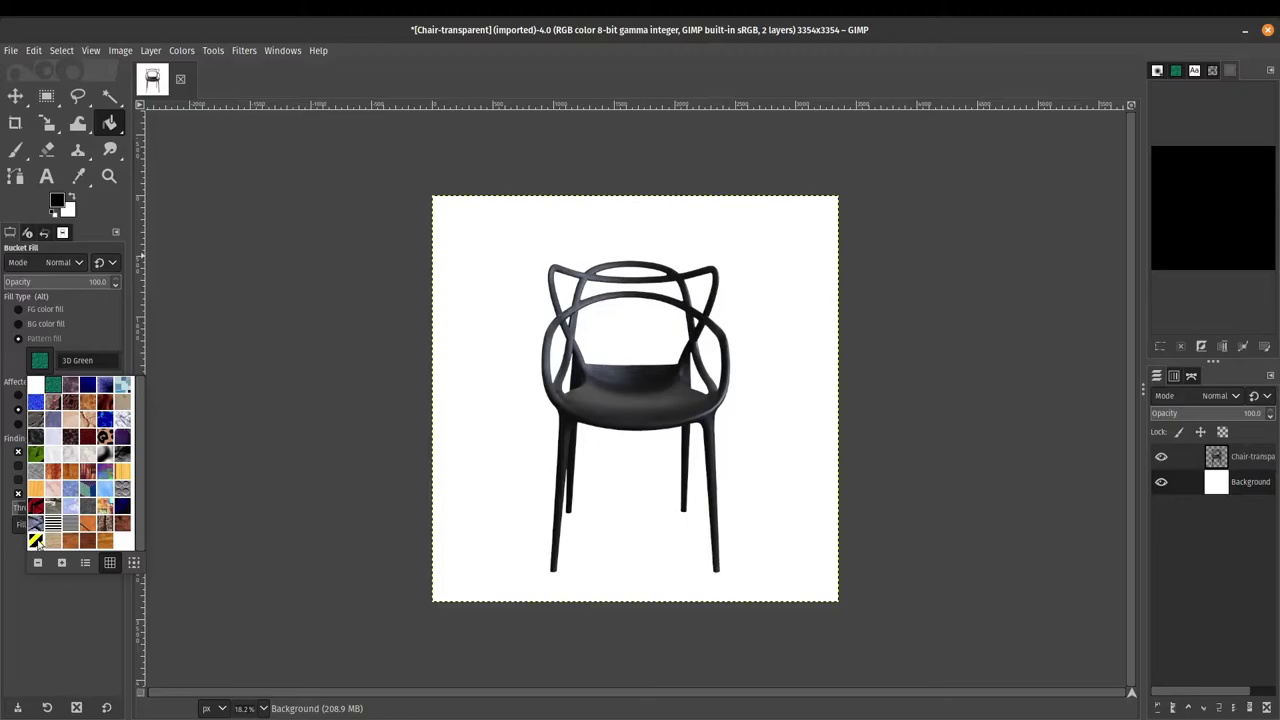
{"action": "left_click", "coordinate": [37, 541]}
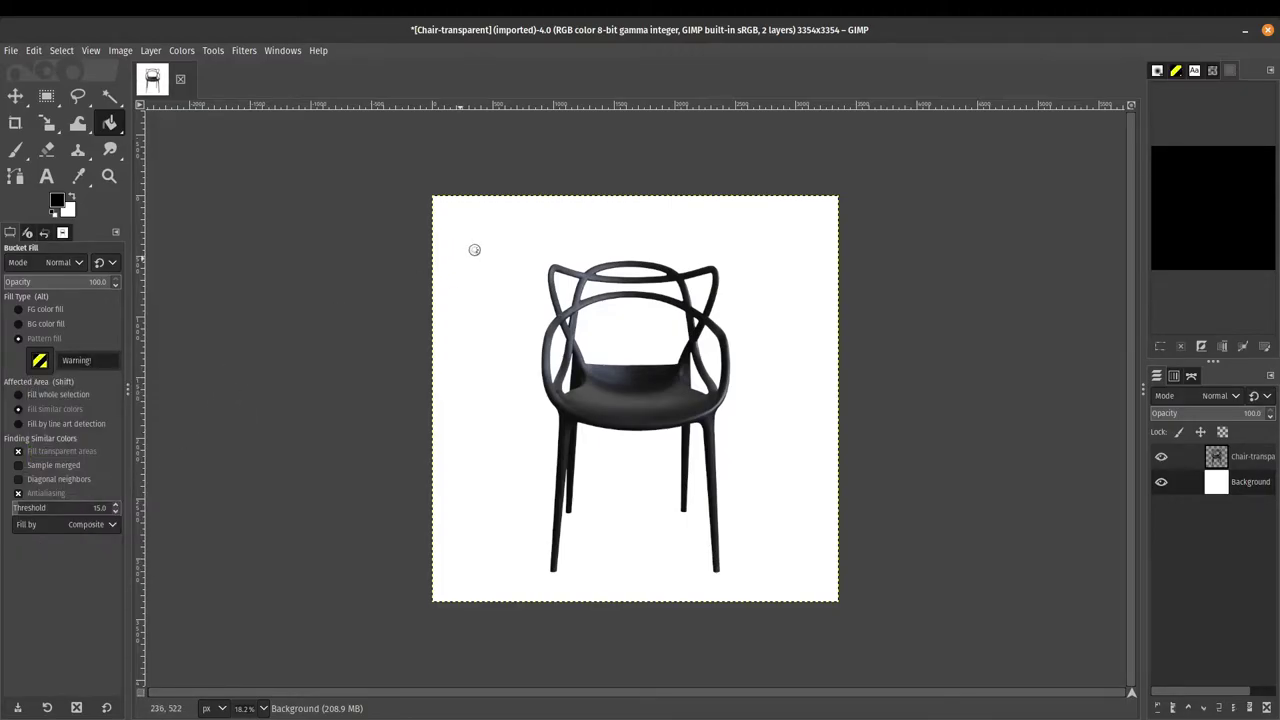
{"action": "left_click", "coordinate": [546, 248]}
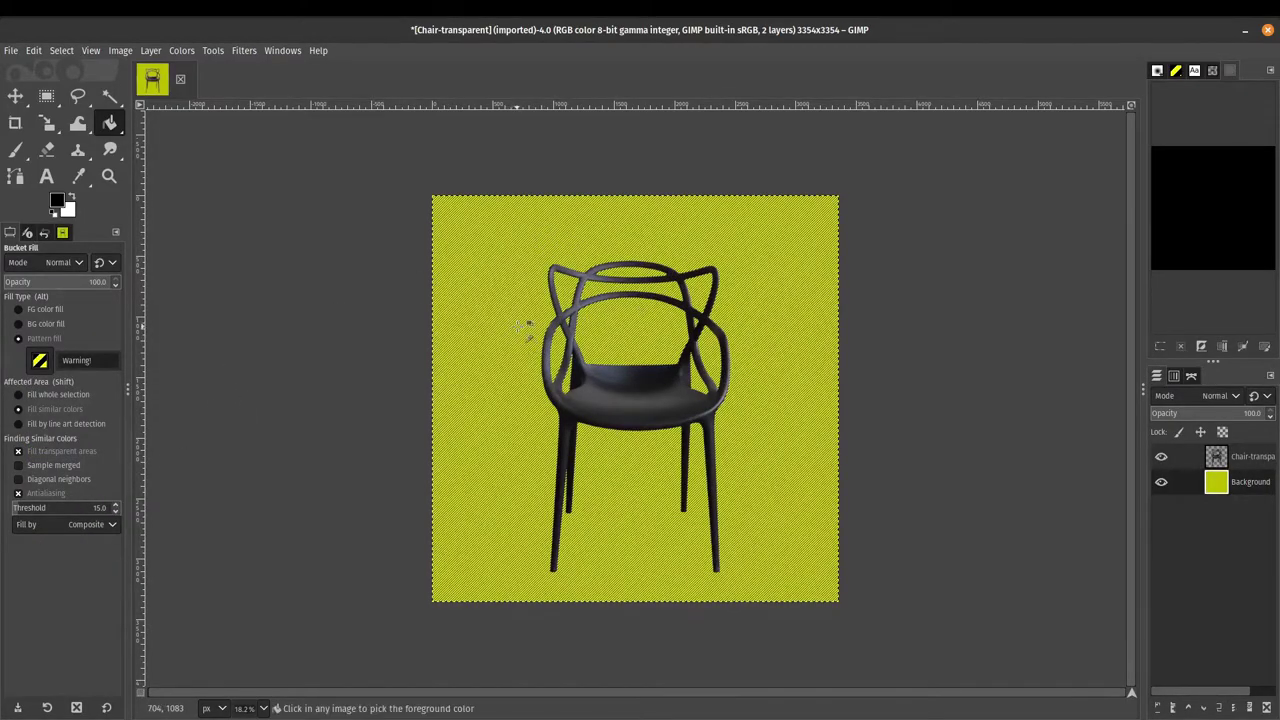
{"action": "scroll", "coordinate": [518, 340], "scroll_direction": "up", "scroll_amount": 6, "text": "ctrl"}
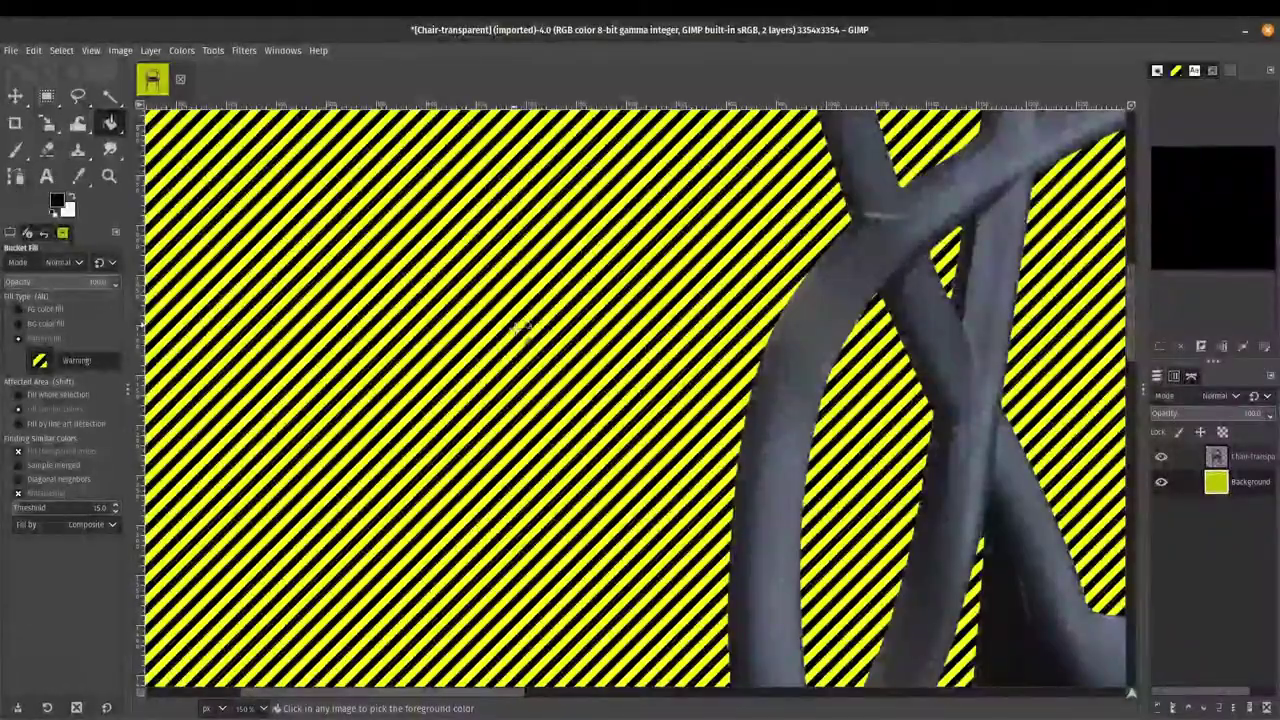
{"action": "scroll", "coordinate": [521, 326], "scroll_direction": "down", "scroll_amount": 5, "text": "ctrl"}
{"action": "scroll", "coordinate": [522, 330], "scroll_direction": "down", "scroll_amount": 1, "text": "ctrl"}
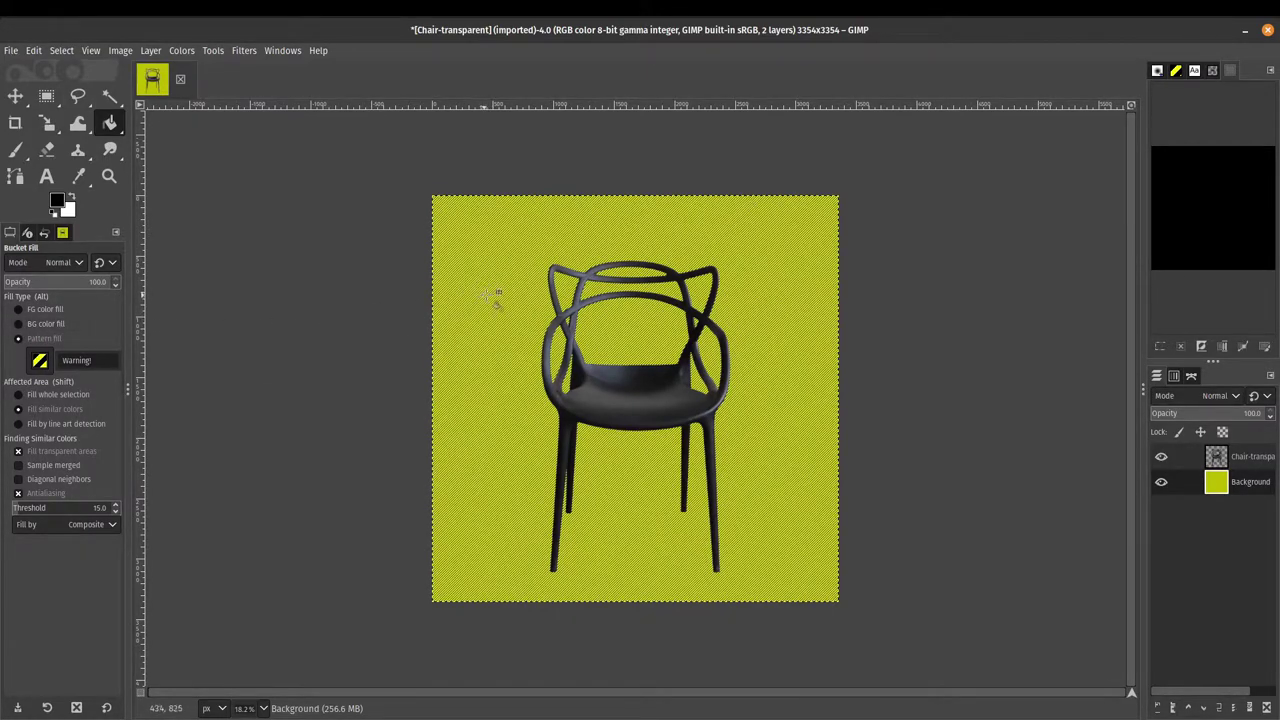
{"action": "key", "text": "ctrl"}
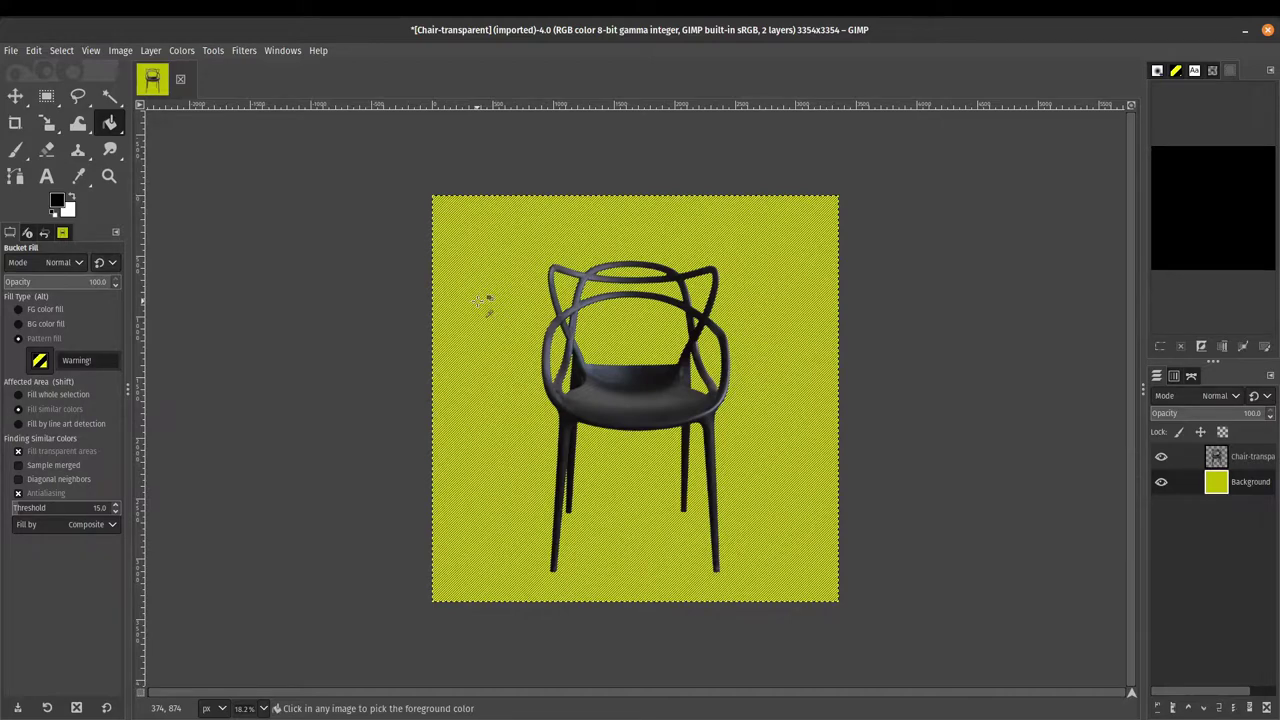
{"action": "key", "text": "ctrl+z"}
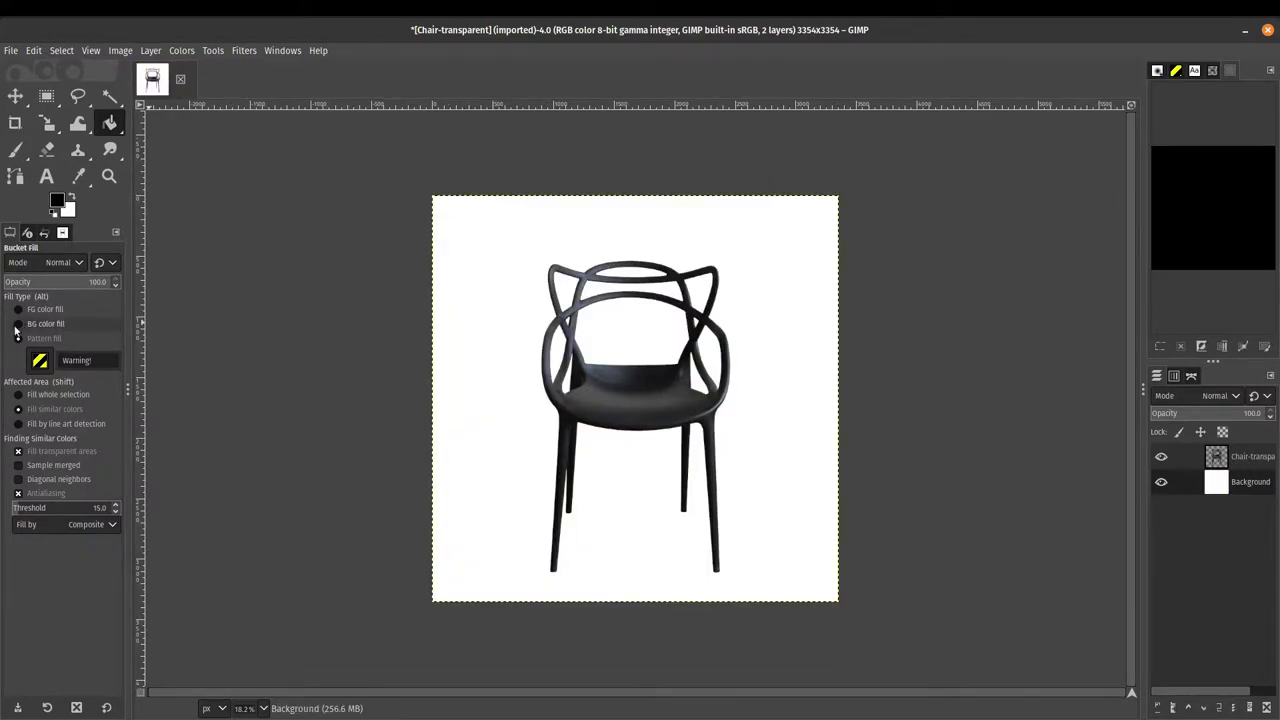
Change the background colour to muted red-brown 8d5959 in the colour chooser
{"action": "left_click", "coordinate": [17, 325]}
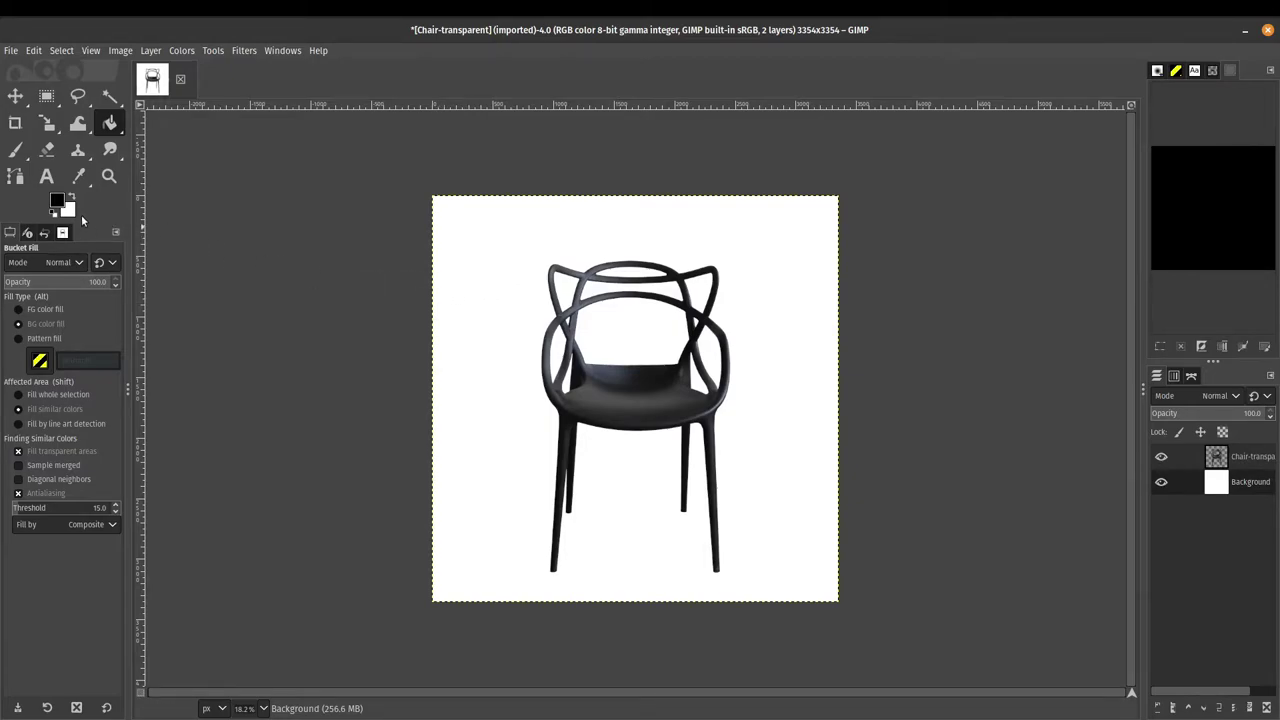
{"action": "left_click", "coordinate": [70, 213]}
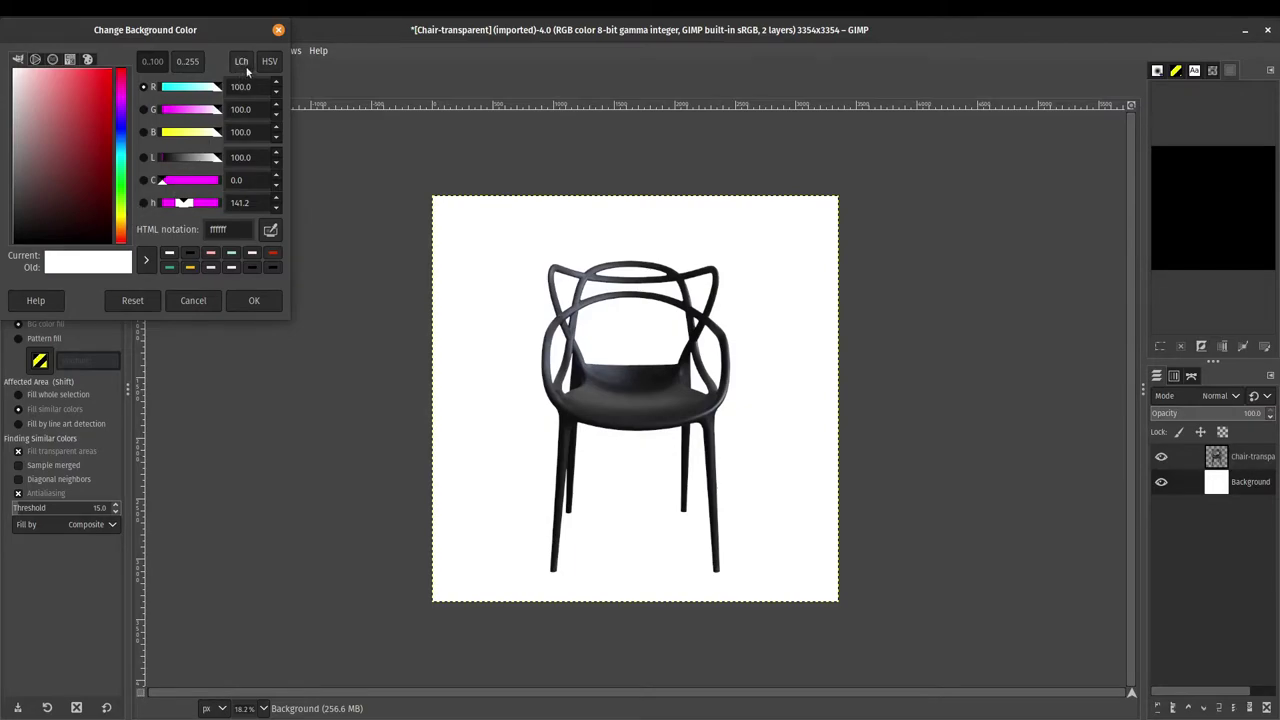
{"action": "left_click", "coordinate": [279, 32]}
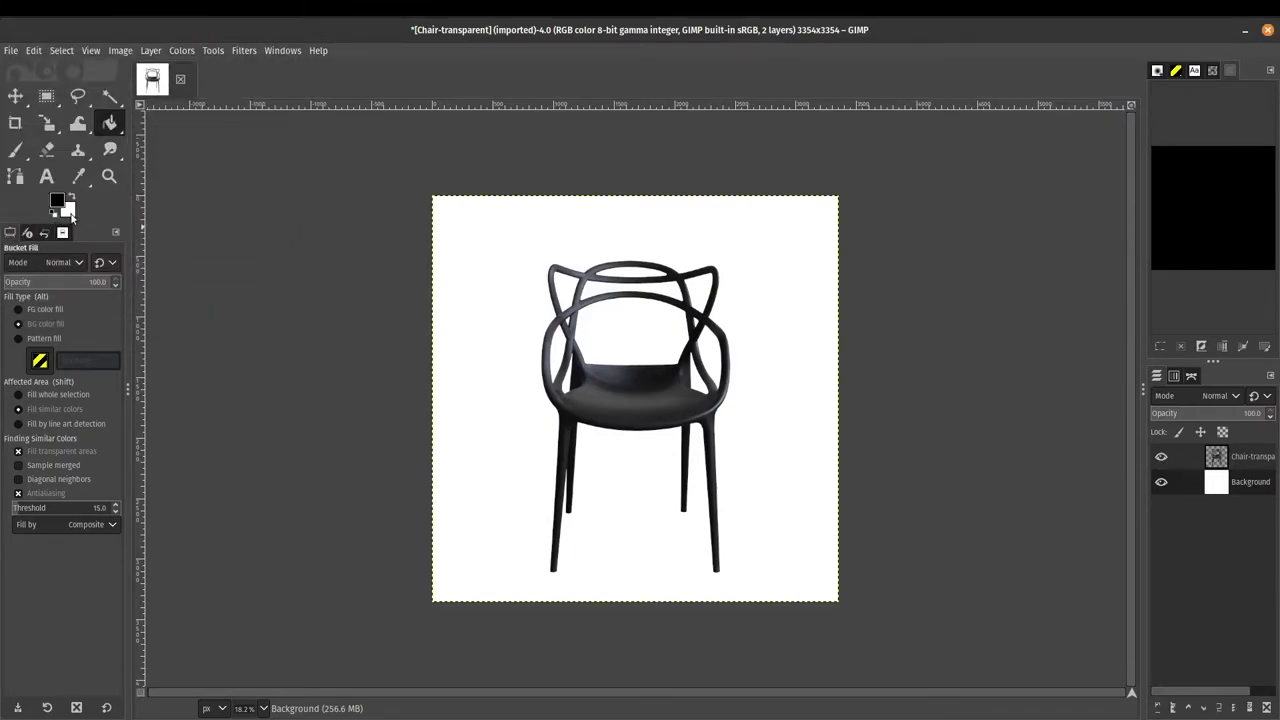
{"action": "left_click", "coordinate": [70, 213]}
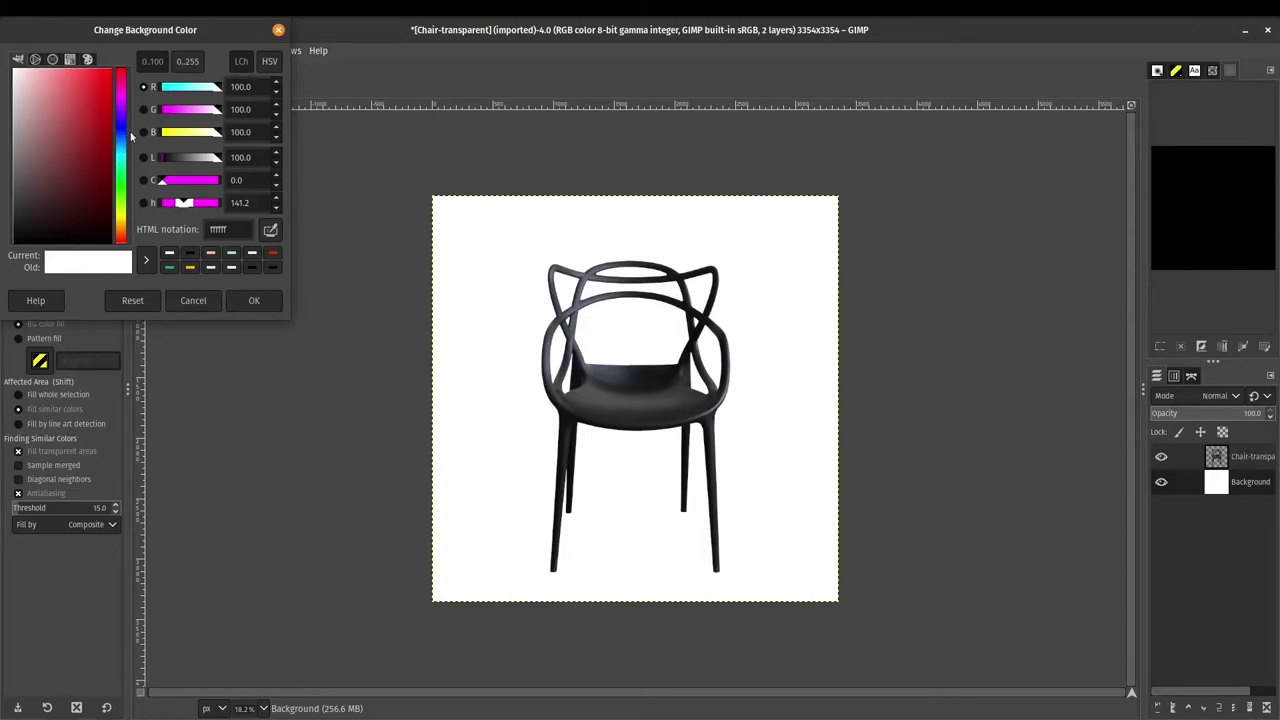
{"action": "left_click_drag", "start_coordinate": [59, 122], "coordinate": [48, 146]}
{"action": "left_click", "coordinate": [35, 59]}
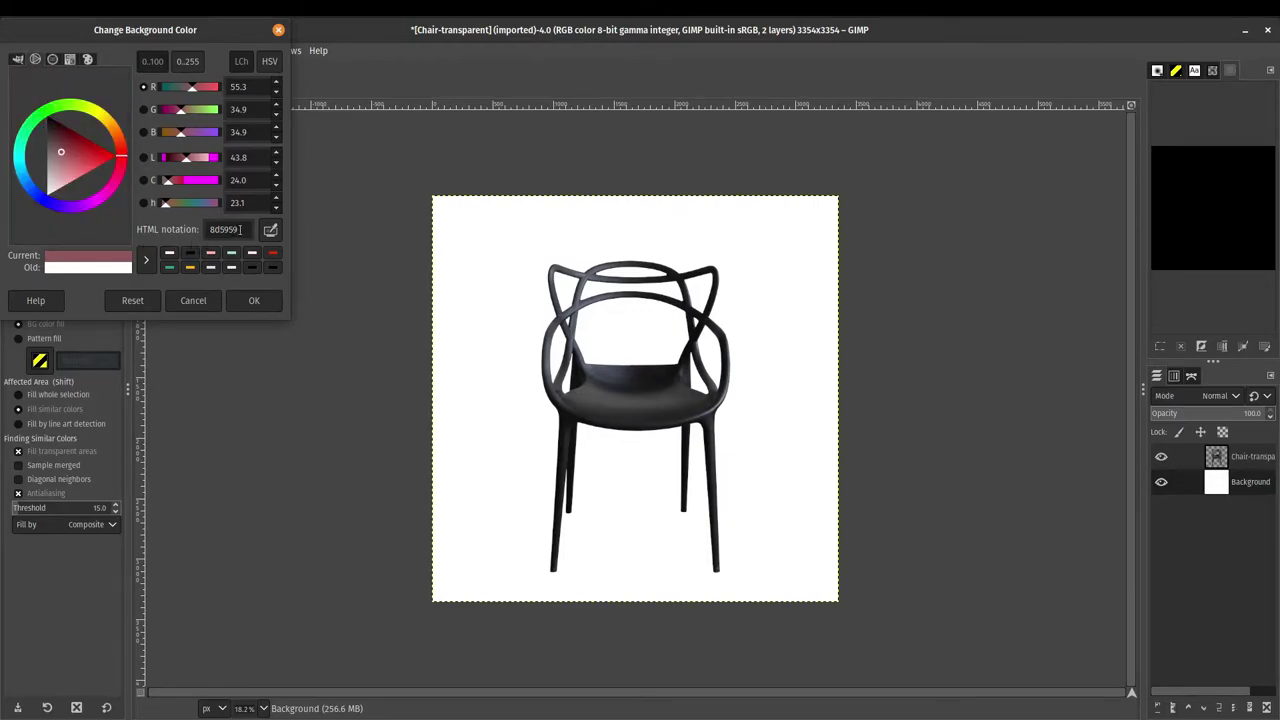
{"action": "left_click_drag", "start_coordinate": [242, 229], "coordinate": [206, 229]}
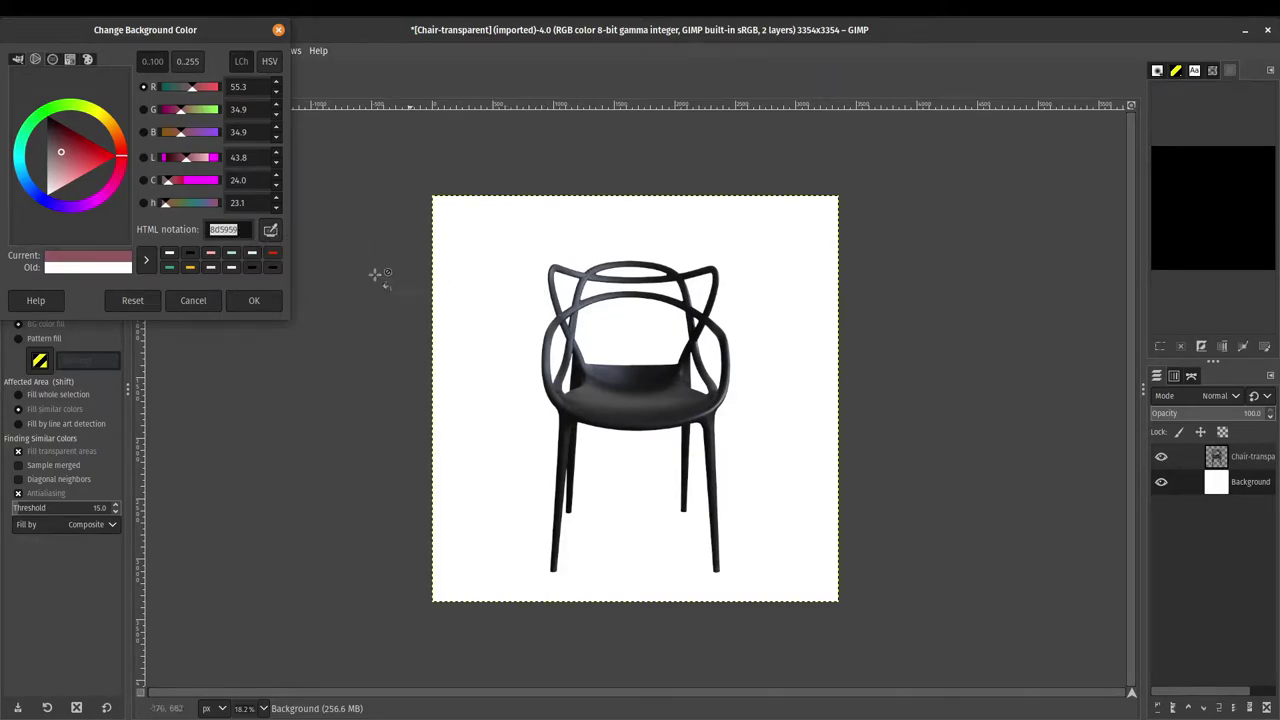
{"action": "left_click", "coordinate": [239, 230]}
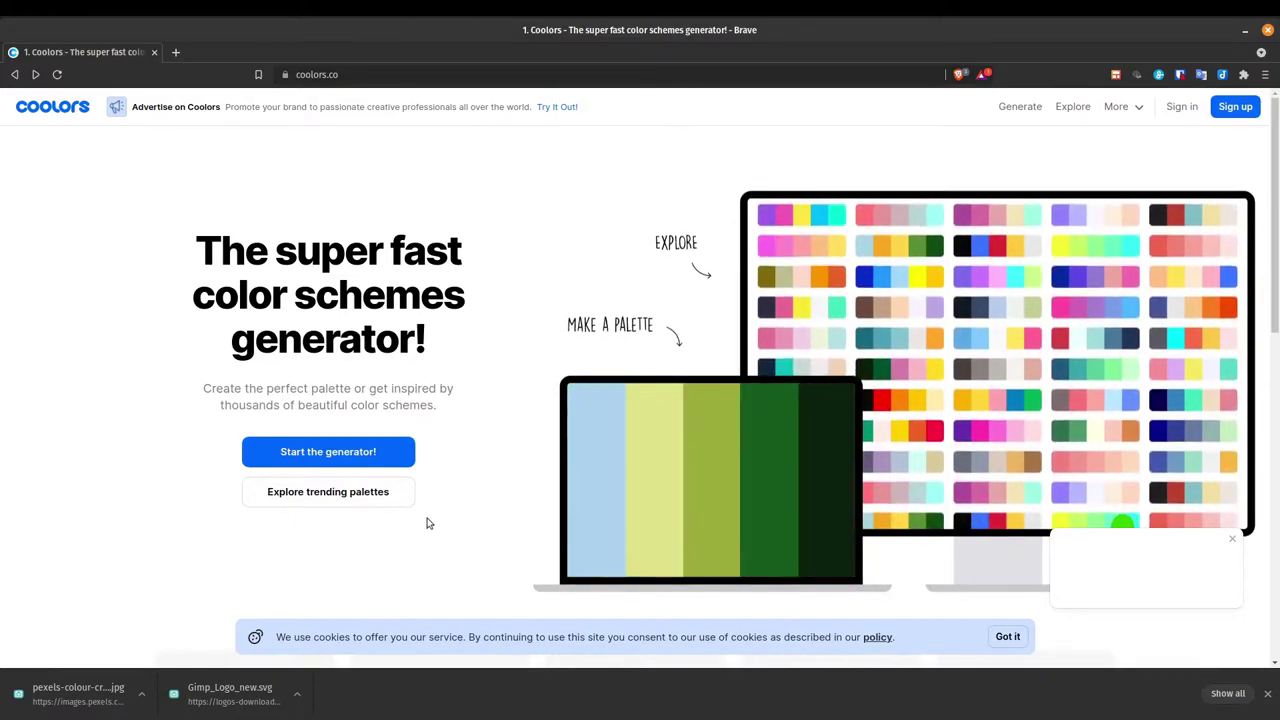
Copy the light blue hex 8ECAE6 from a Coolors trending palette
{"action": "left_click", "coordinate": [315, 492]}
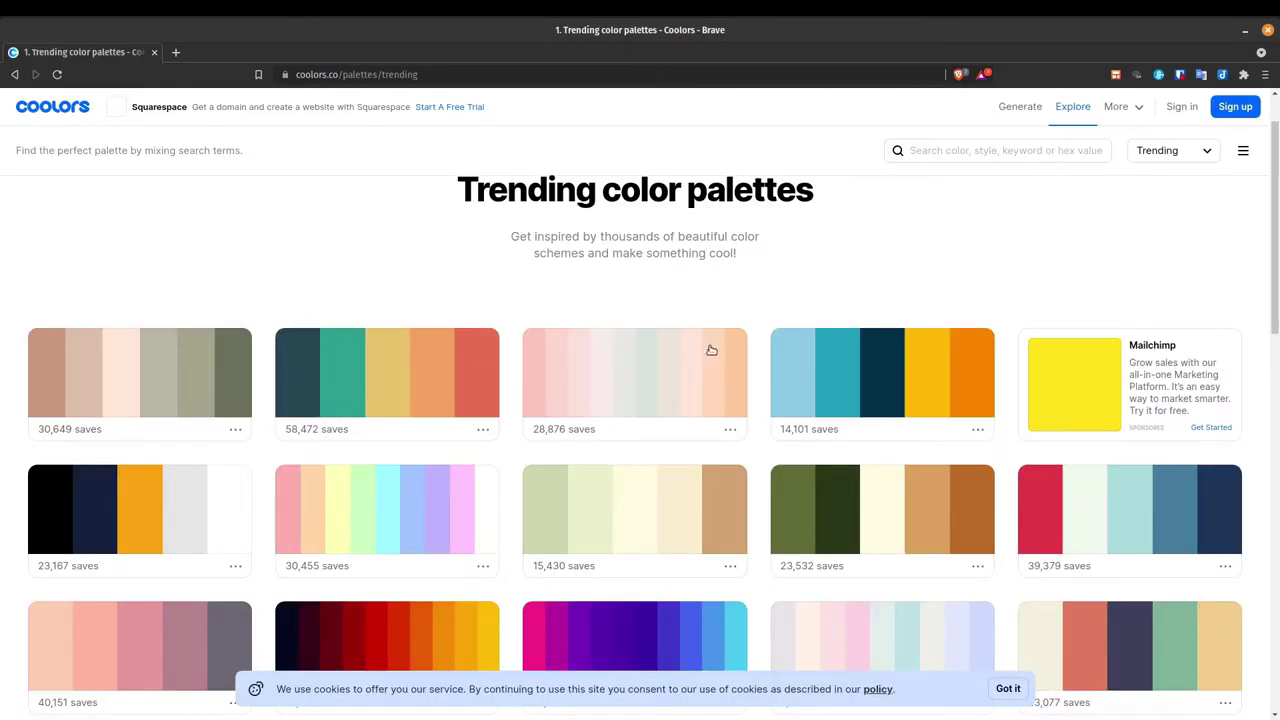
{"action": "scroll", "coordinate": [1221, 259], "scroll_direction": "down", "scroll_amount": 1}
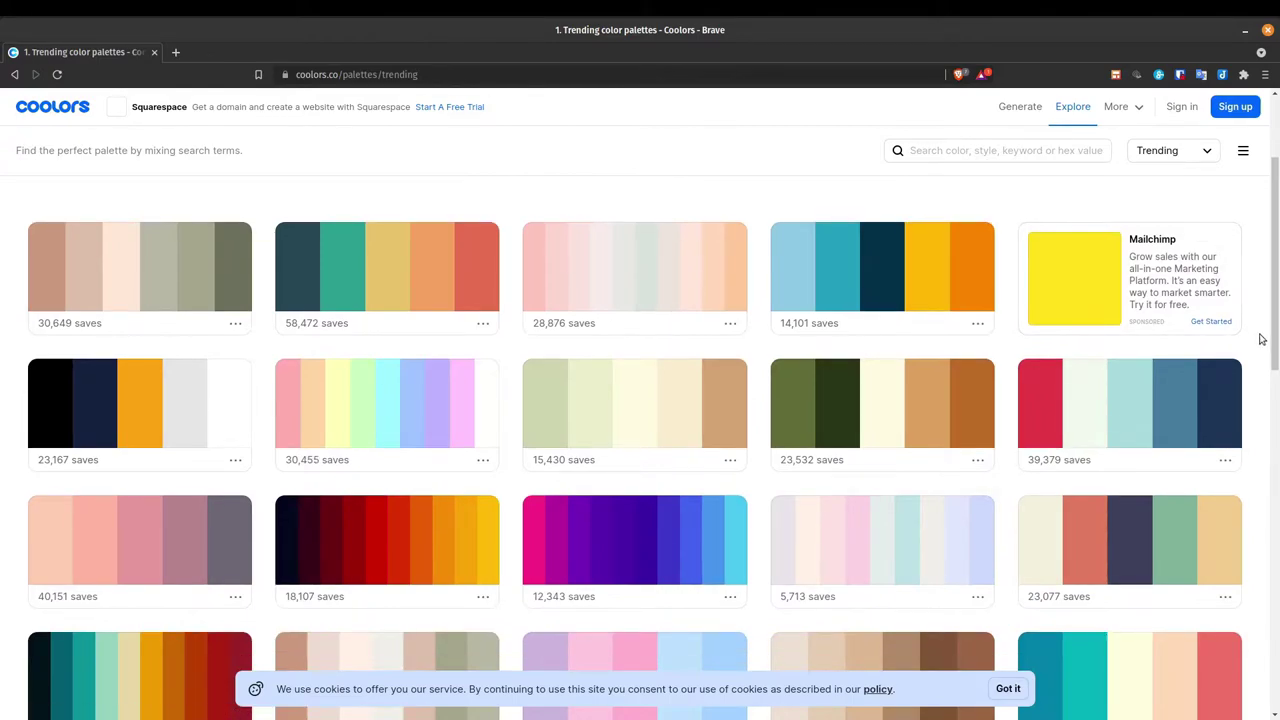
{"action": "scroll", "coordinate": [1262, 339], "scroll_direction": "up", "scroll_amount": 1}
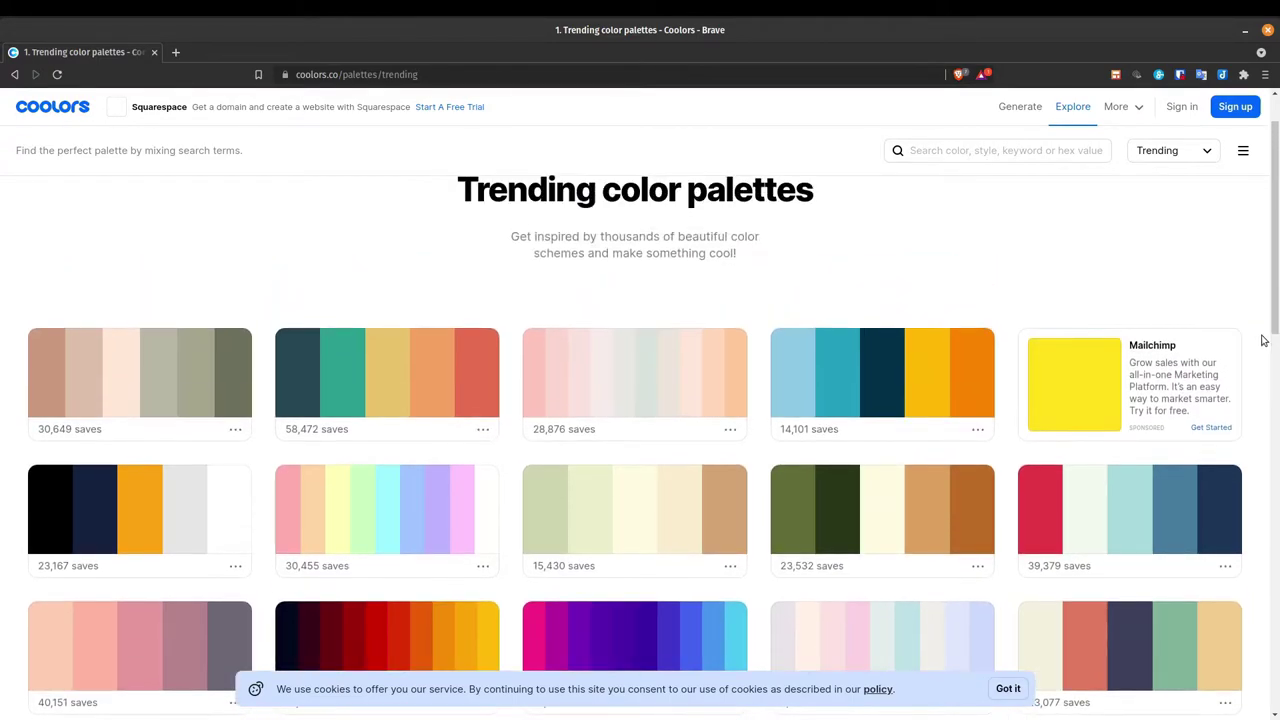
{"action": "left_click", "coordinate": [815, 379]}
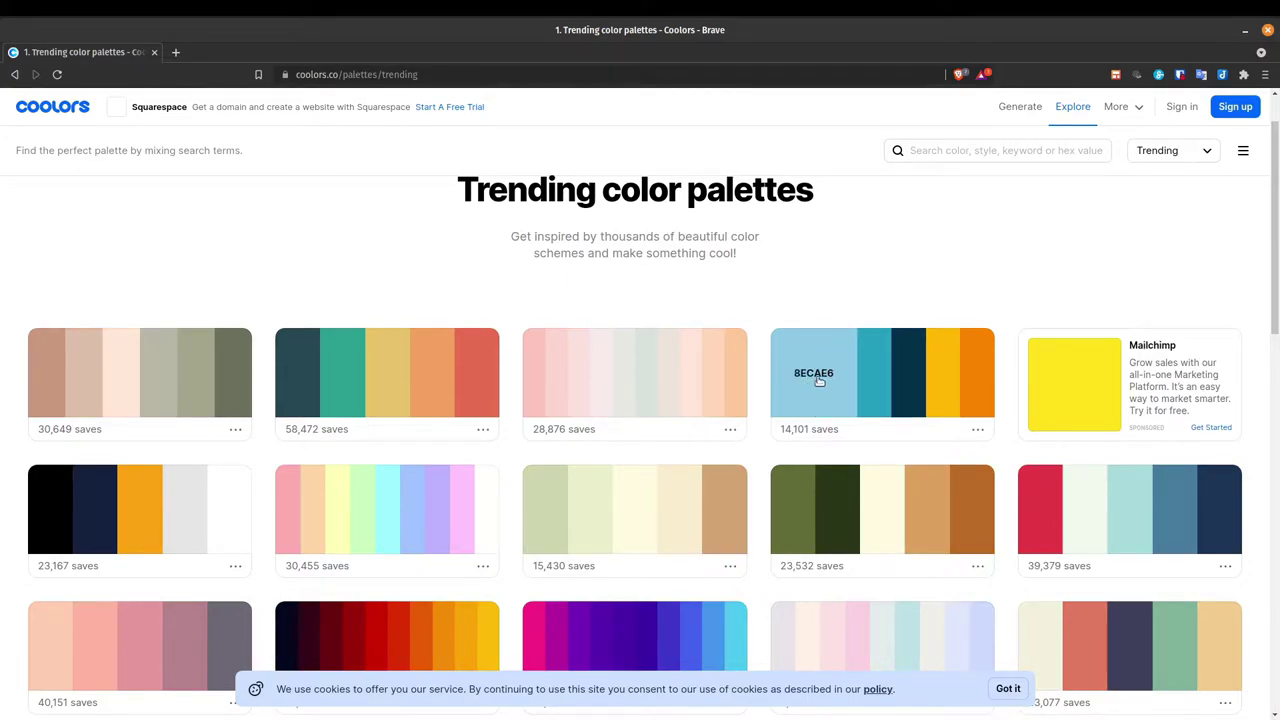
{"action": "key", "text": "alt+Tab"}
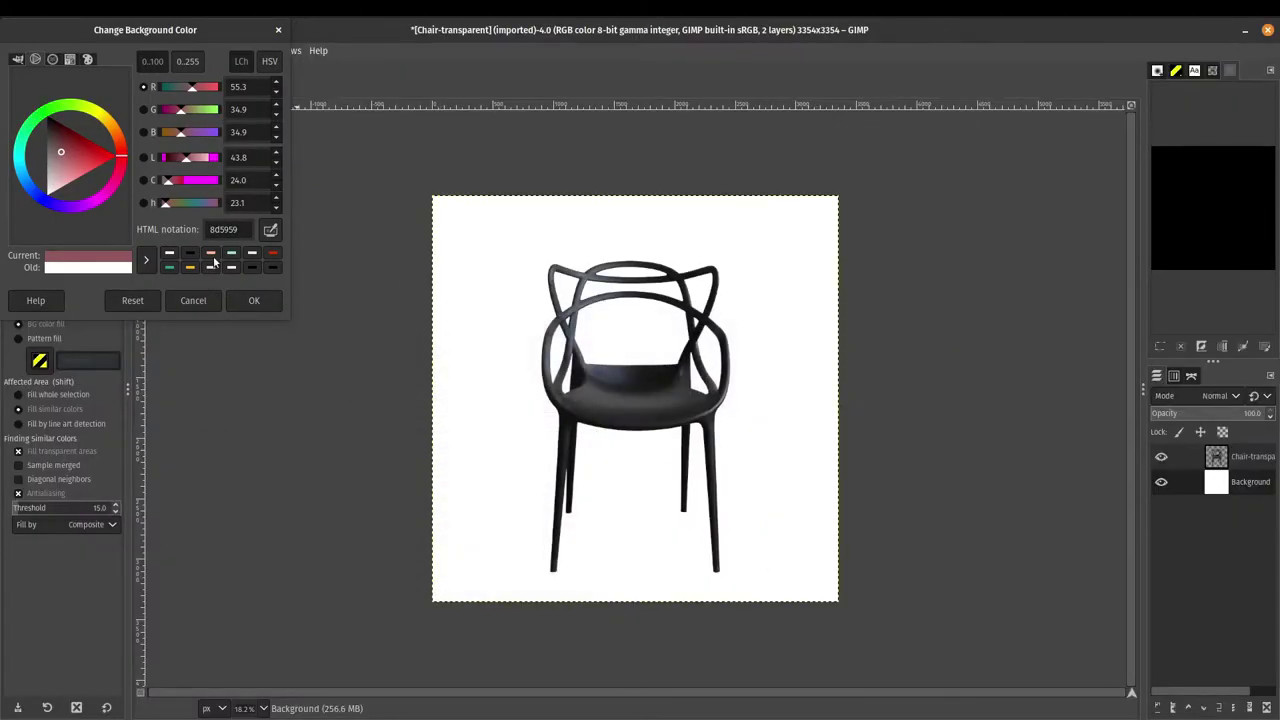
Set the background colour to 8ecae6 and fill the Background layer light blue
{"action": "left_click_drag", "start_coordinate": [241, 230], "coordinate": [205, 230]}
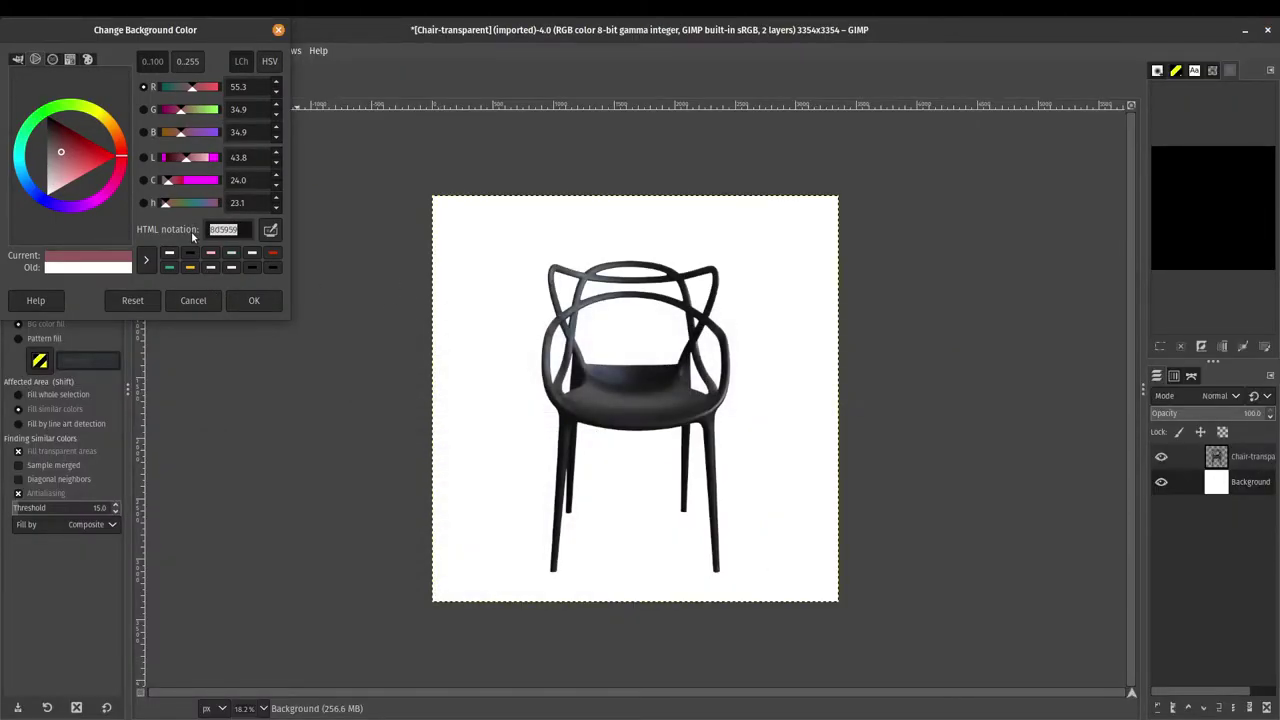
{"action": "key", "text": "ctrl+v"}
{"action": "left_click", "coordinate": [253, 301]}
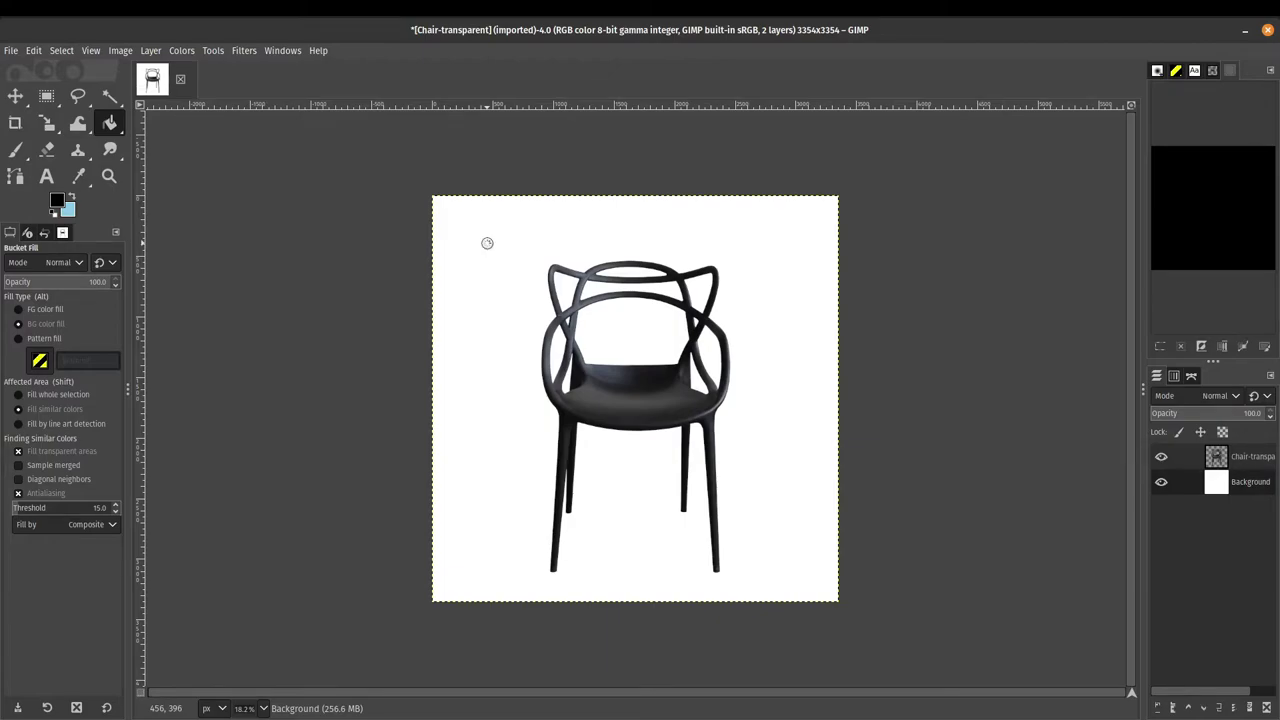
{"action": "left_click", "coordinate": [489, 244]}
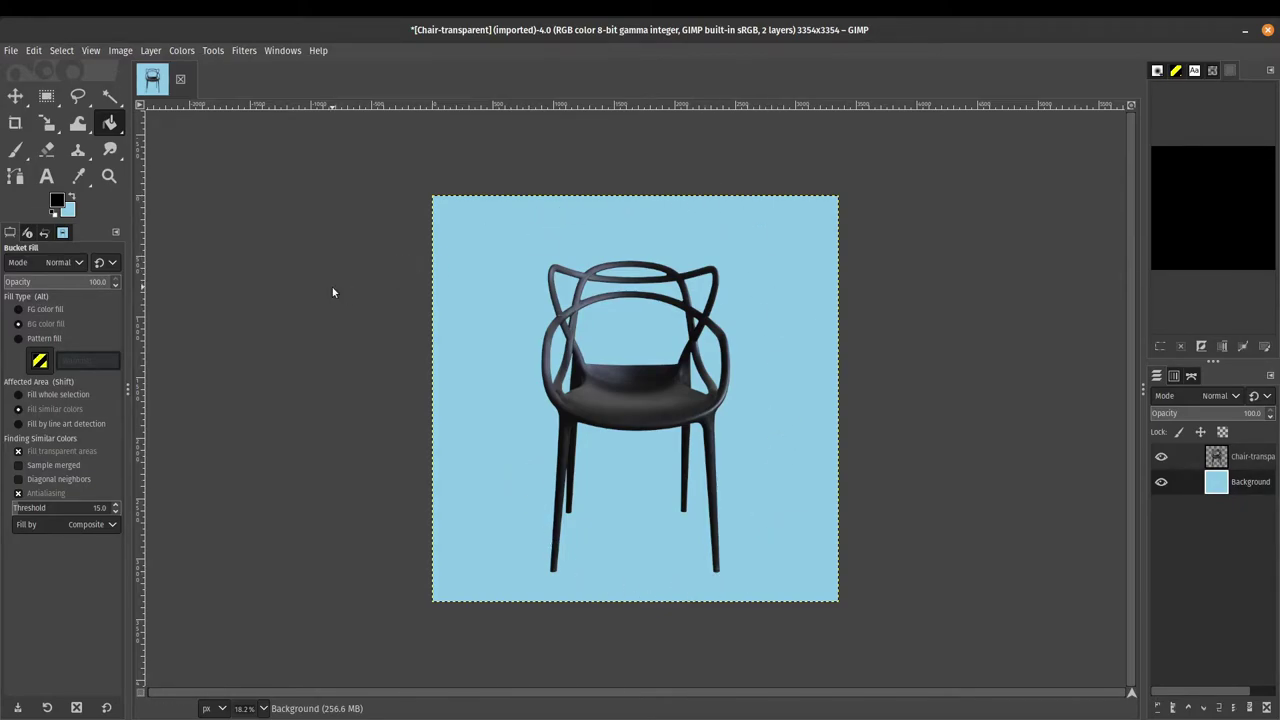
{"action": "key", "text": "alt+Tab"}
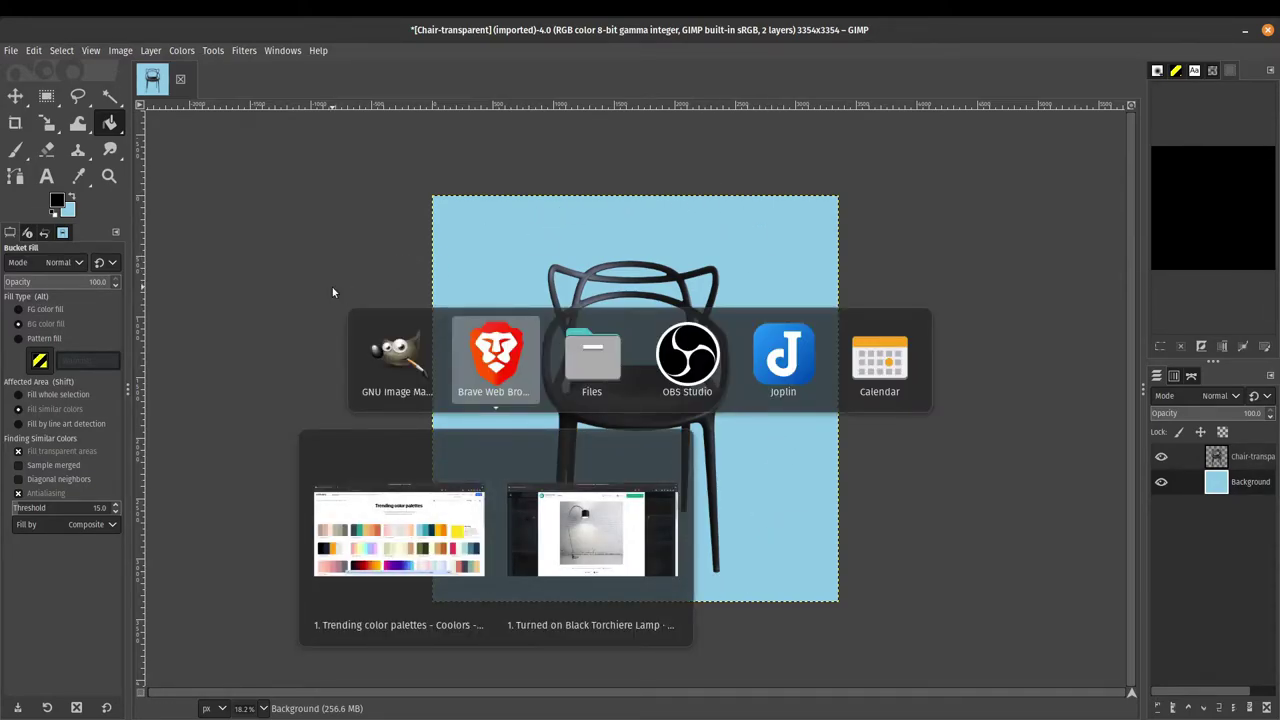
Copy the pink hex FFB4A2 from another Coolors trending palette
{"action": "left_click", "coordinate": [399, 525]}
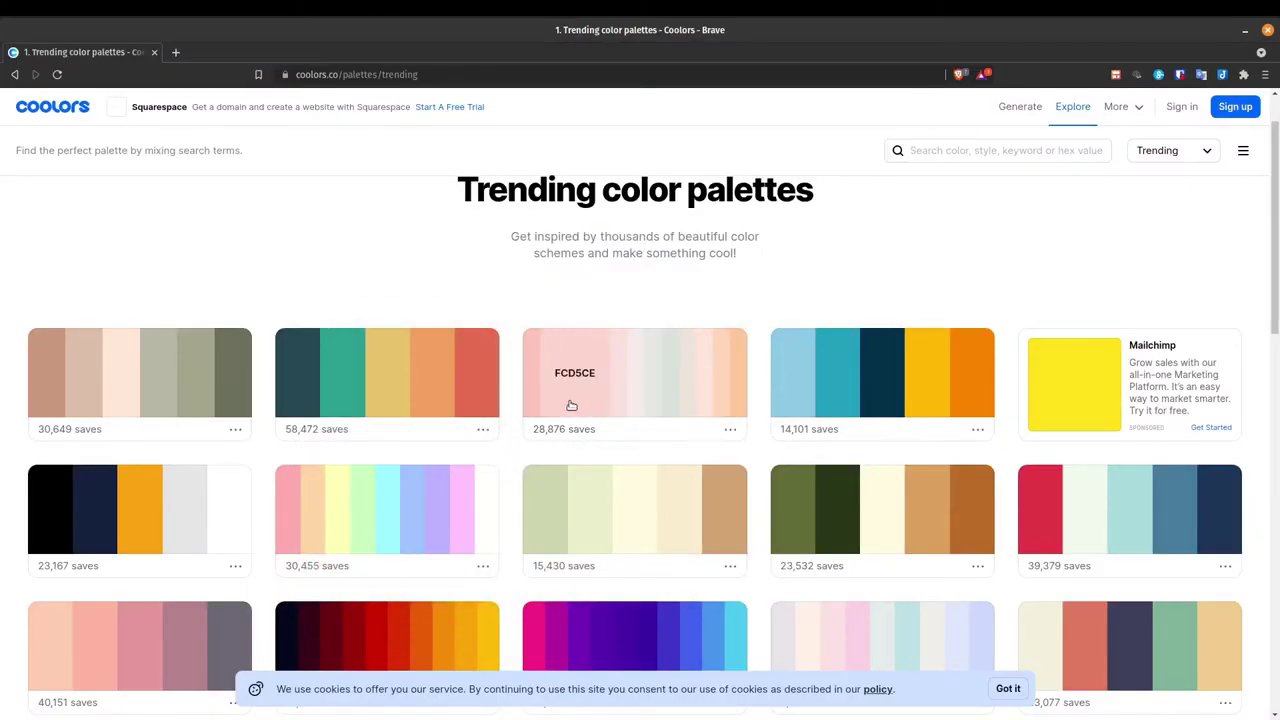
{"action": "scroll", "coordinate": [797, 294], "scroll_direction": "down", "scroll_amount": 3}
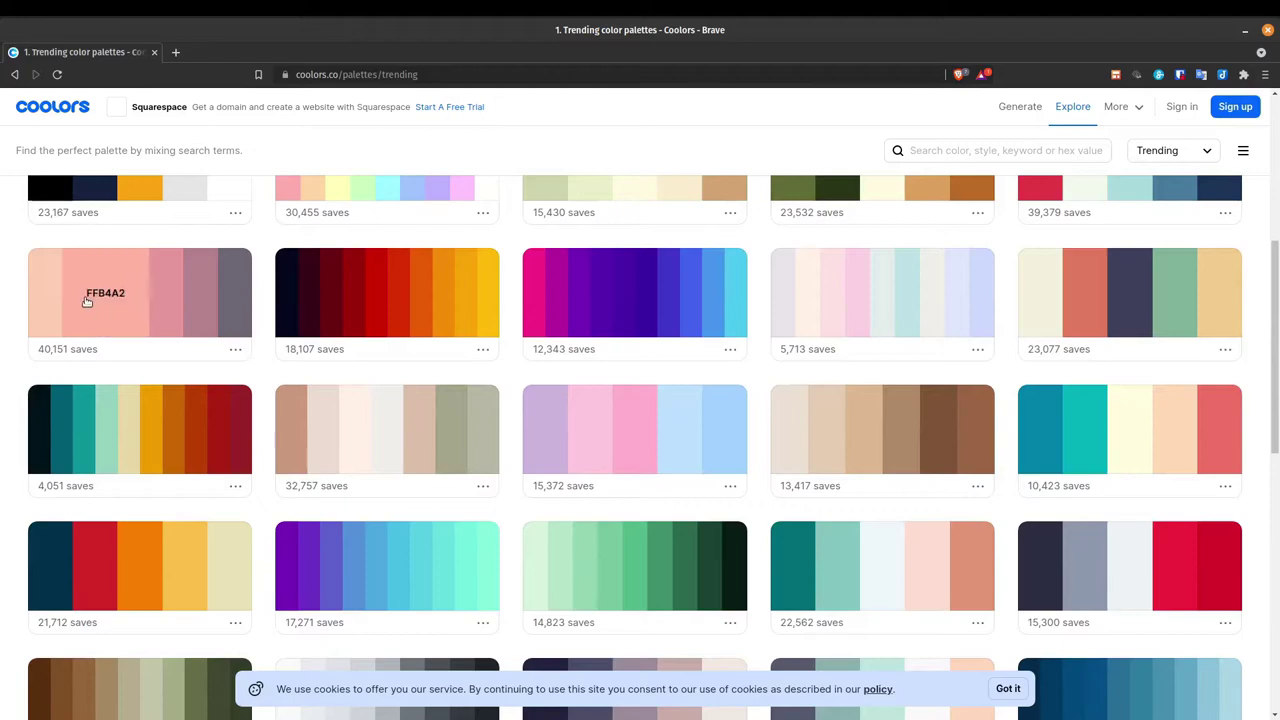
{"action": "left_click", "coordinate": [108, 298]}
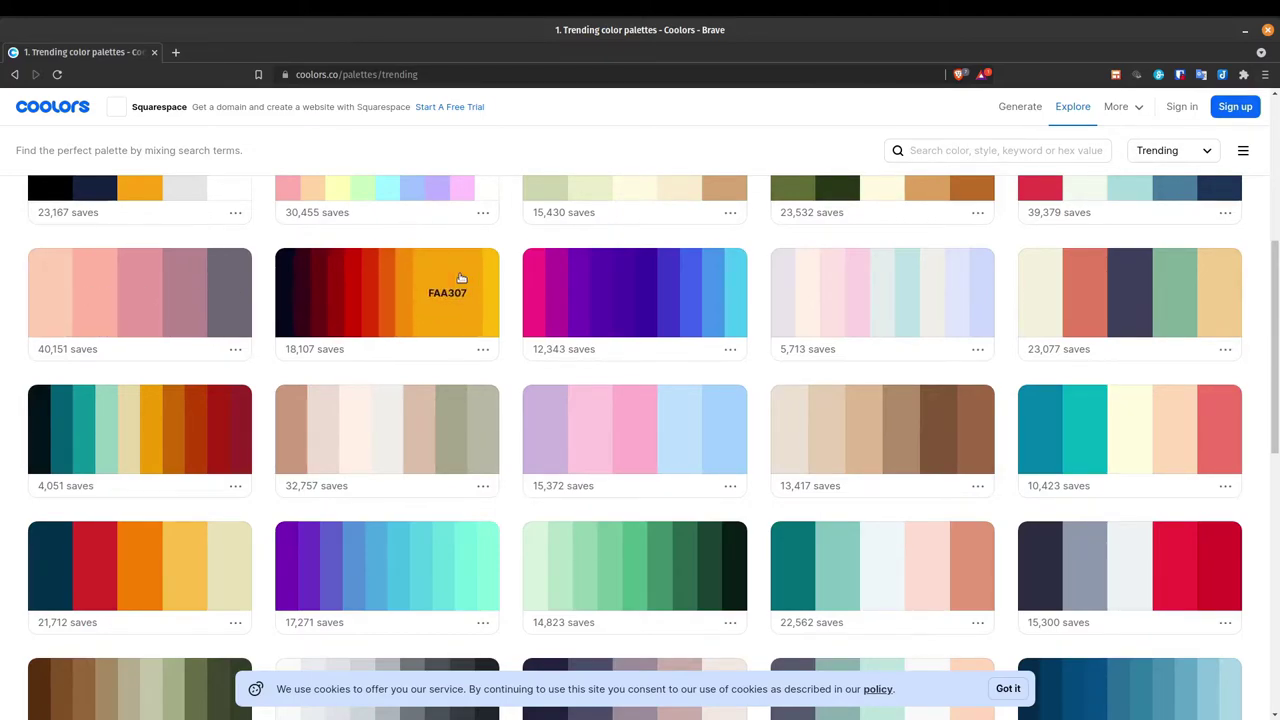
{"action": "key", "text": "alt+Tab"}
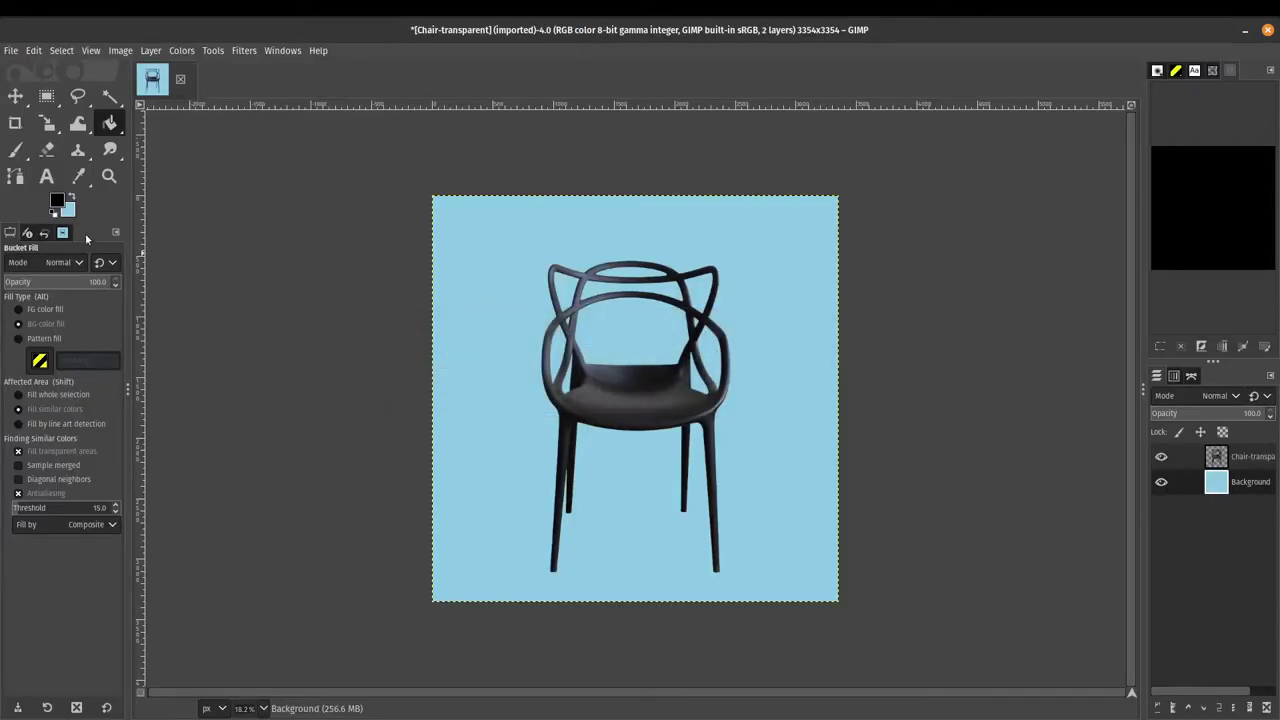
Set the background colour to pink ffb4a2 and stack the Background layer above the chair
{"action": "left_click", "coordinate": [68, 210]}
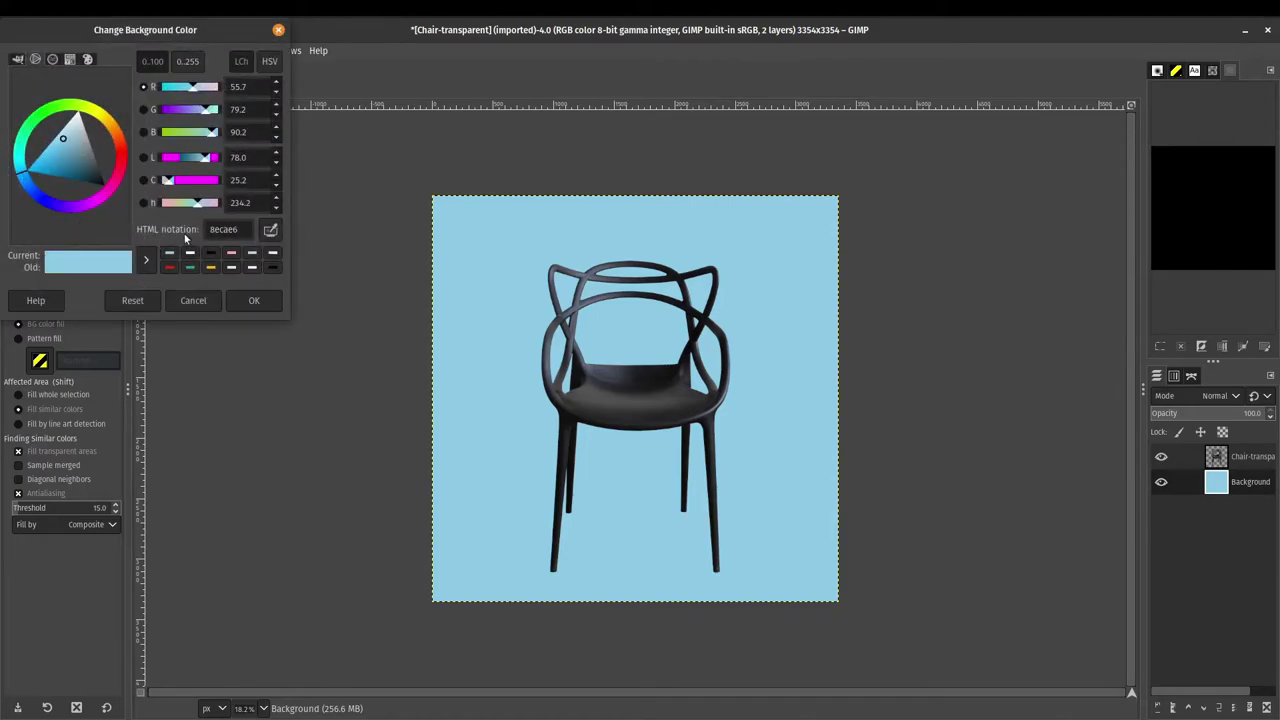
{"action": "left_click_drag", "start_coordinate": [238, 229], "coordinate": [182, 233]}
{"action": "key", "text": "ctrl+v"}
{"action": "left_click", "coordinate": [254, 299]}
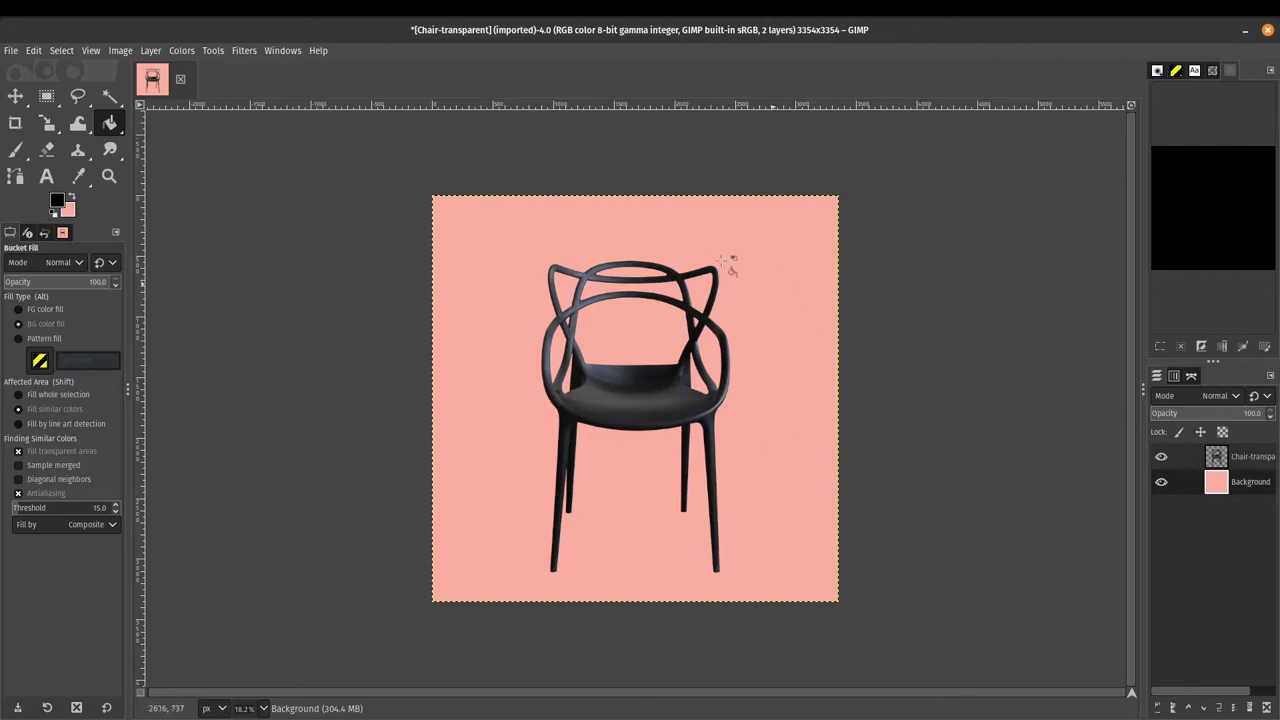
{"action": "left_click_drag", "start_coordinate": [1254, 486], "coordinate": [1250, 458]}
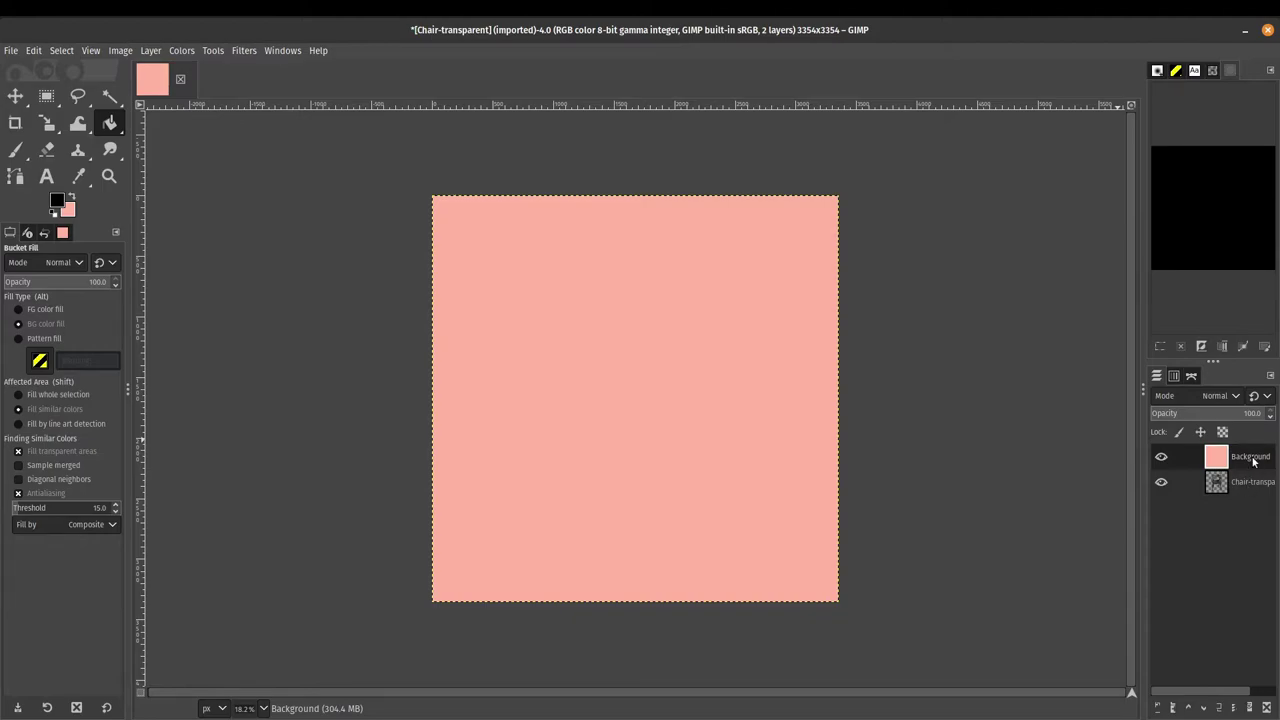
Put the chair layer back on top and fill the blue area around the chair pink
{"action": "left_click_drag", "start_coordinate": [1254, 460], "coordinate": [1262, 500]}
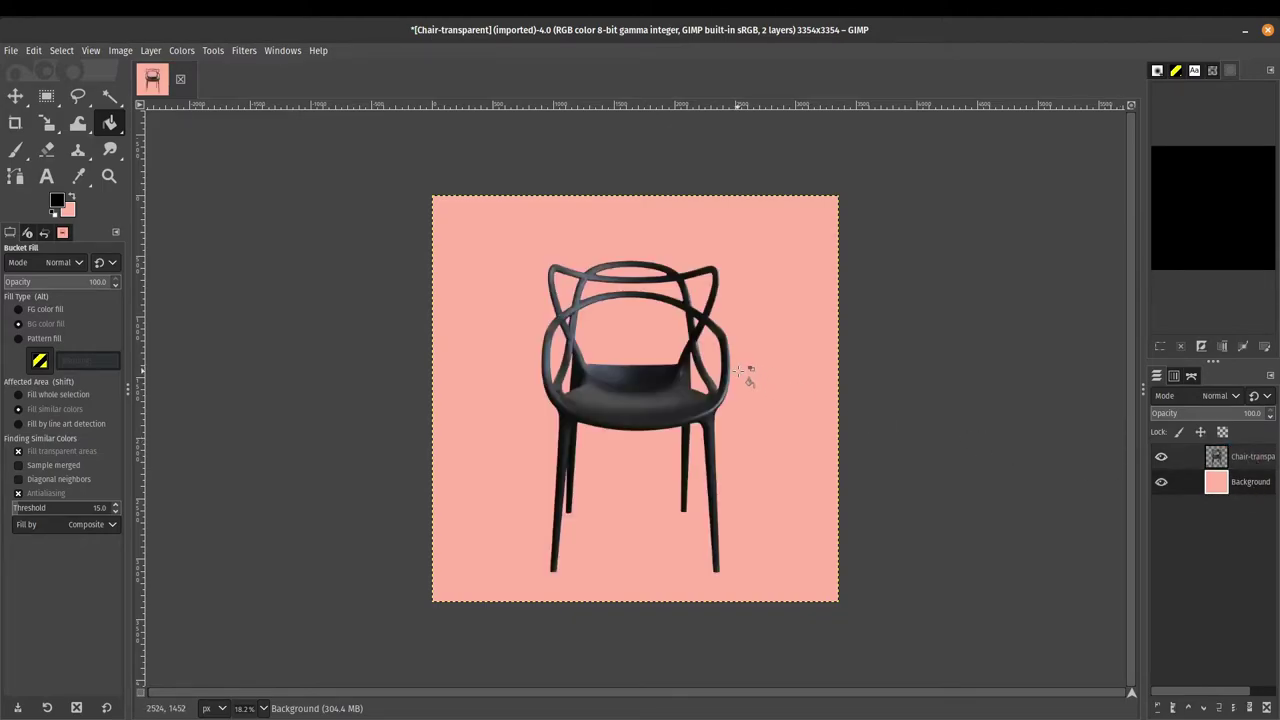
{"action": "key", "text": "ctrl+z"}
{"action": "key", "text": "ctrl+y"}
{"action": "left_click", "coordinate": [1254, 465]}
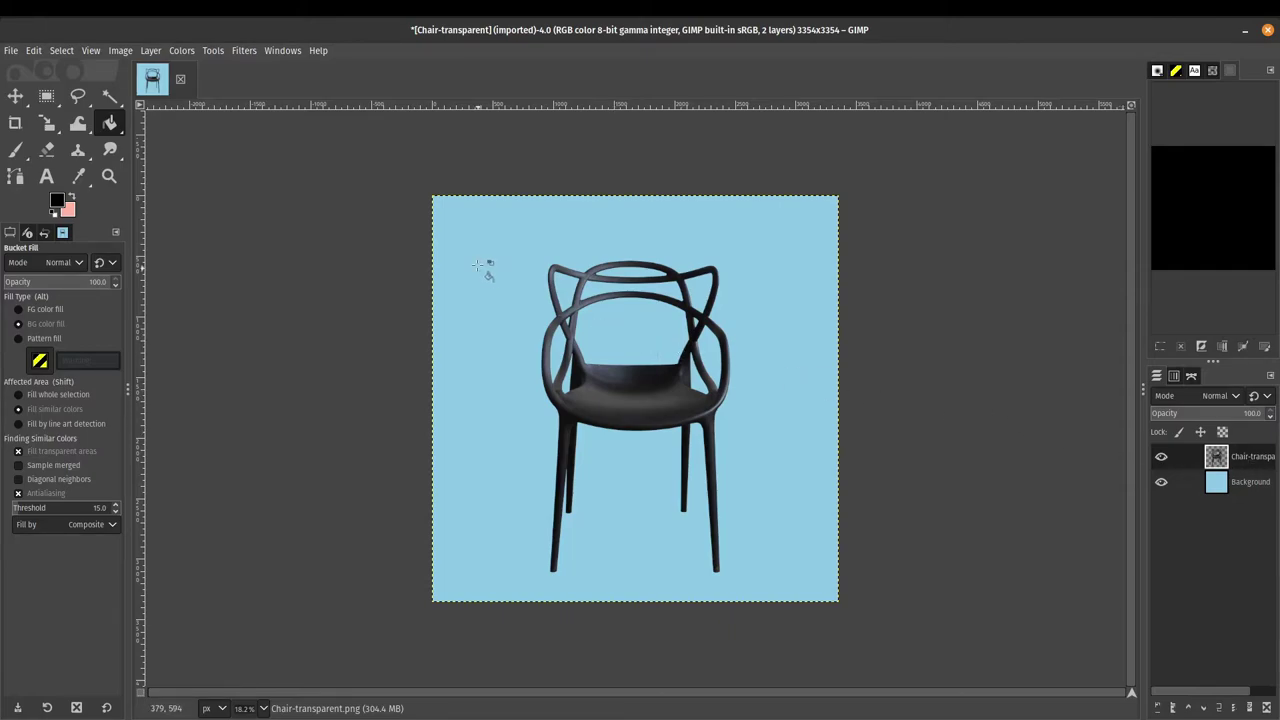
{"action": "left_click", "coordinate": [474, 252]}
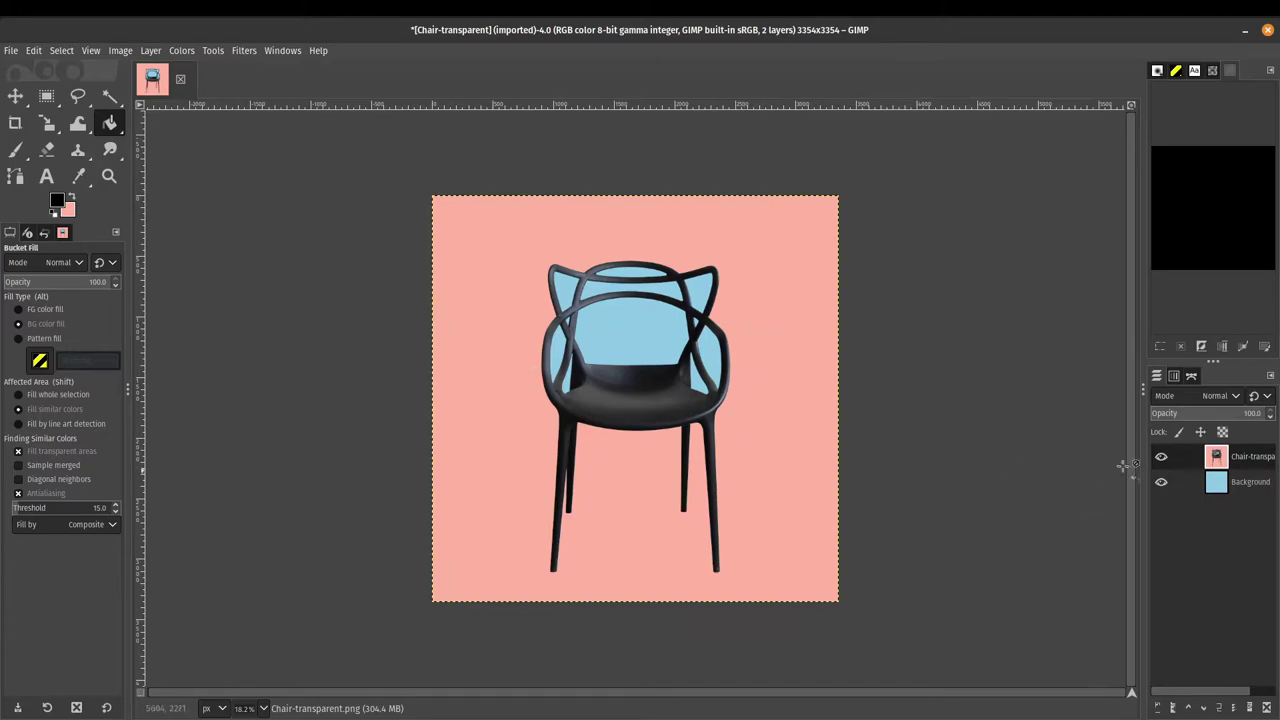
Fill the blue gaps in the chair's left loop, top oval and rail band pink
{"action": "left_click", "coordinate": [1266, 488]}
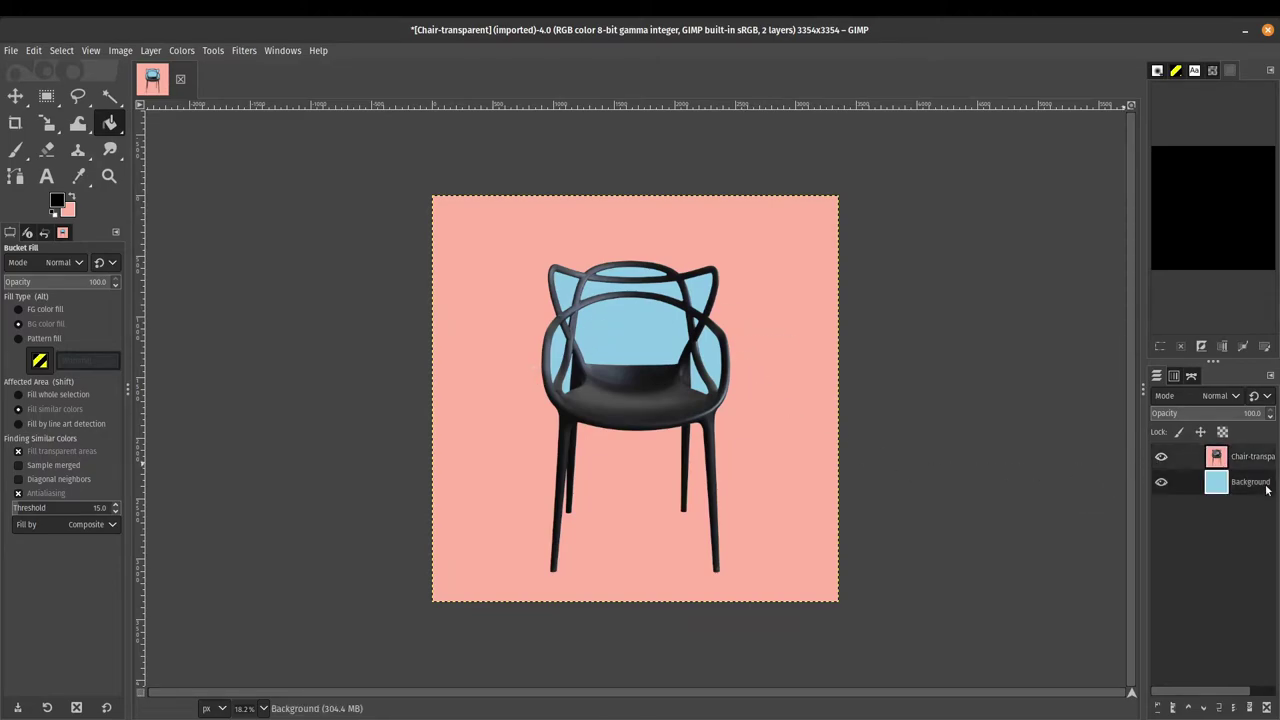
{"action": "left_click", "coordinate": [1264, 466]}
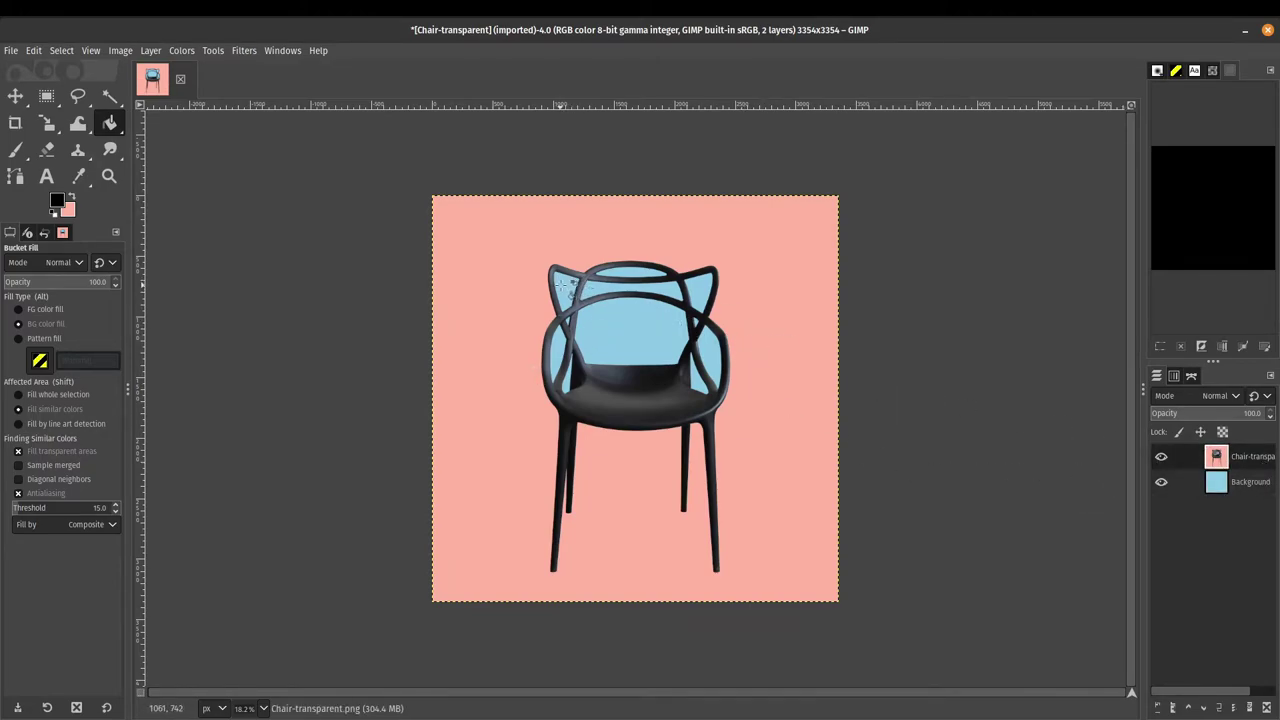
{"action": "scroll", "coordinate": [566, 286], "scroll_direction": "up", "scroll_amount": 3, "text": "ctrl"}
{"action": "scroll", "coordinate": [566, 286], "scroll_direction": "up", "scroll_amount": 2, "text": "ctrl"}
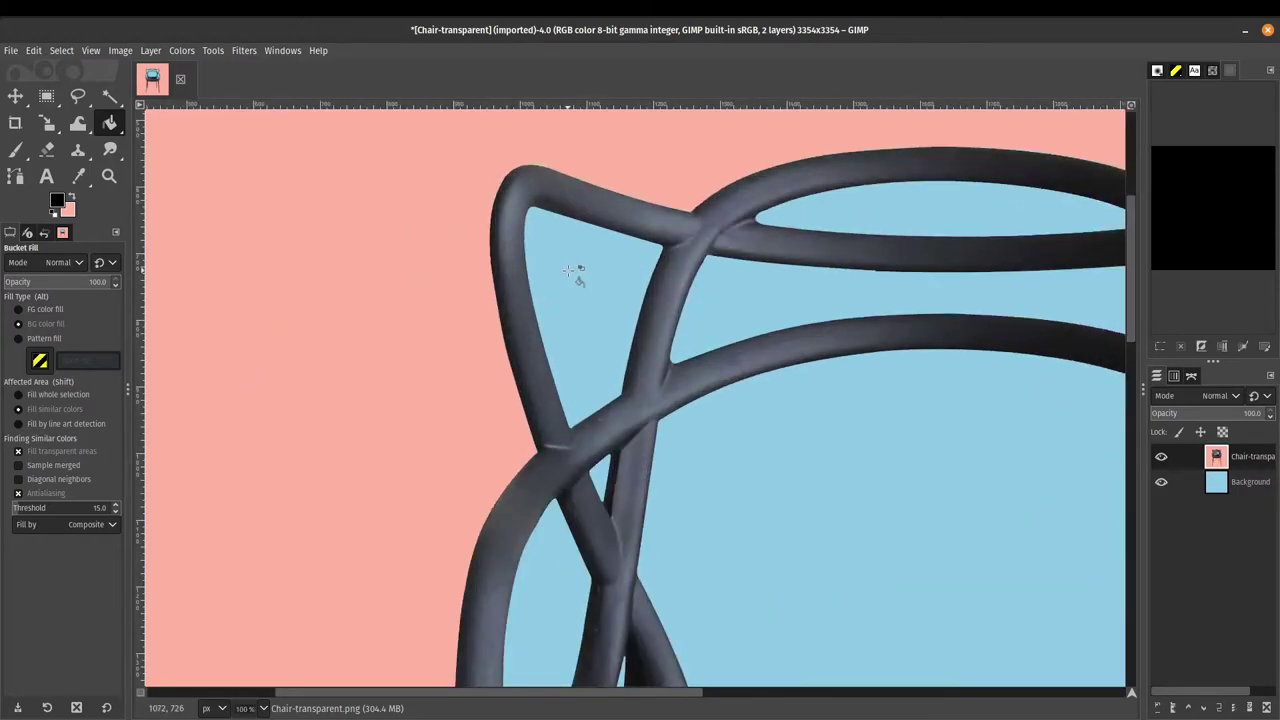
{"action": "left_click", "coordinate": [568, 272]}
{"action": "left_click", "coordinate": [852, 205]}
{"action": "left_click", "coordinate": [750, 300]}
{"action": "scroll", "coordinate": [757, 337], "scroll_direction": "down", "scroll_amount": 2, "text": "ctrl"}
{"action": "scroll", "coordinate": [757, 337], "scroll_direction": "down", "scroll_amount": 1, "text": "ctrl"}
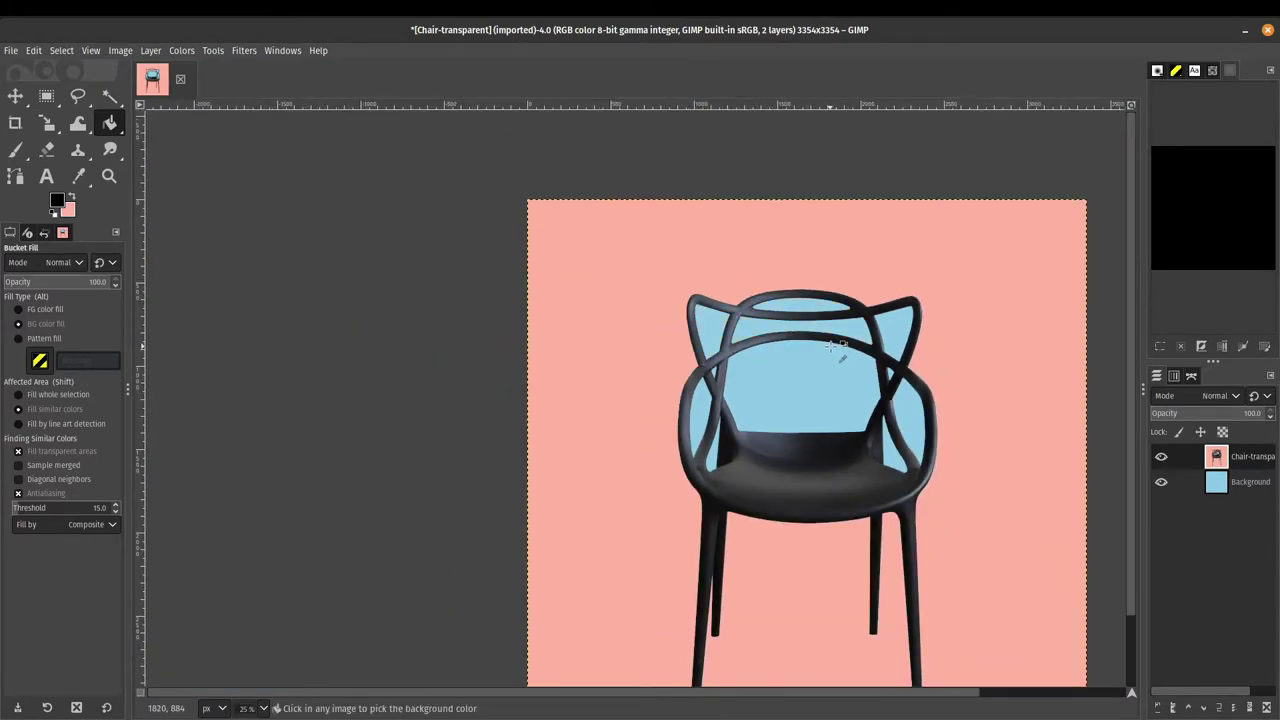
Undo the chair-layer pink fills and fill the Background layer with salmon pink instead
{"action": "key", "text": "ctrl+z"}
{"action": "key", "text": "ctrl+z"}
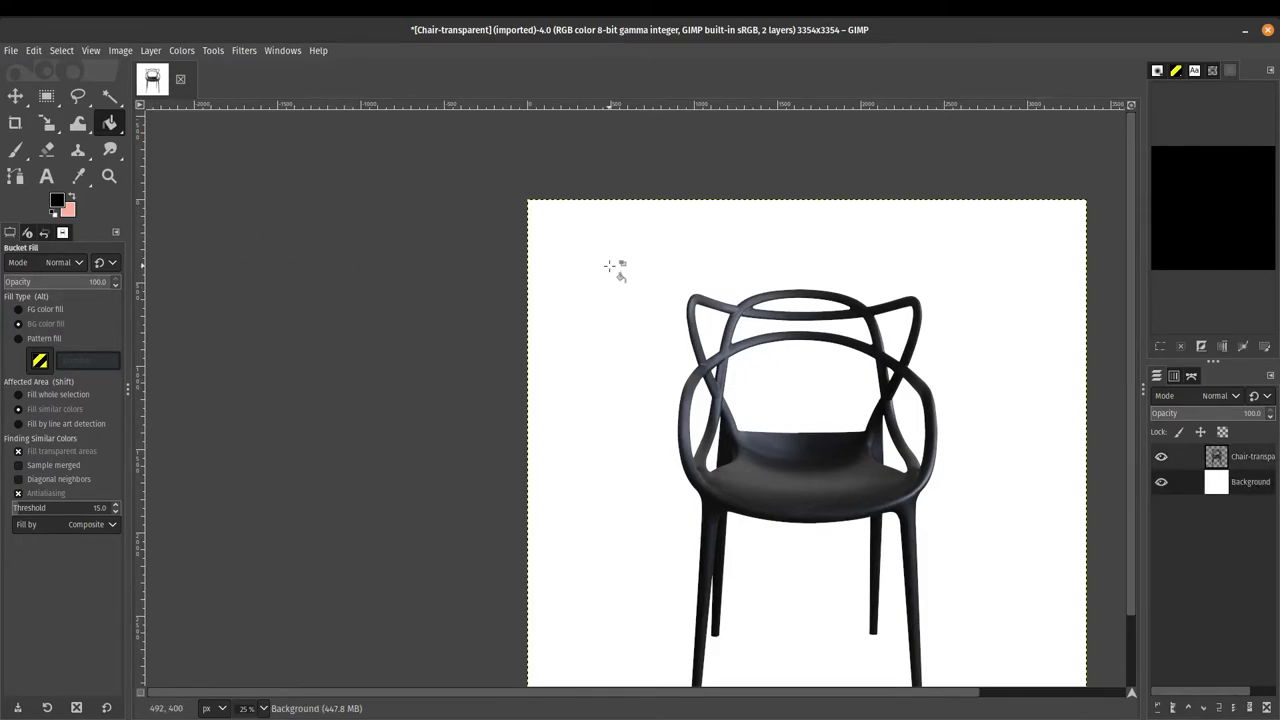
{"action": "left_click", "coordinate": [635, 398]}
{"action": "left_click_drag", "start_coordinate": [1031, 383], "coordinate": [871, 306]}
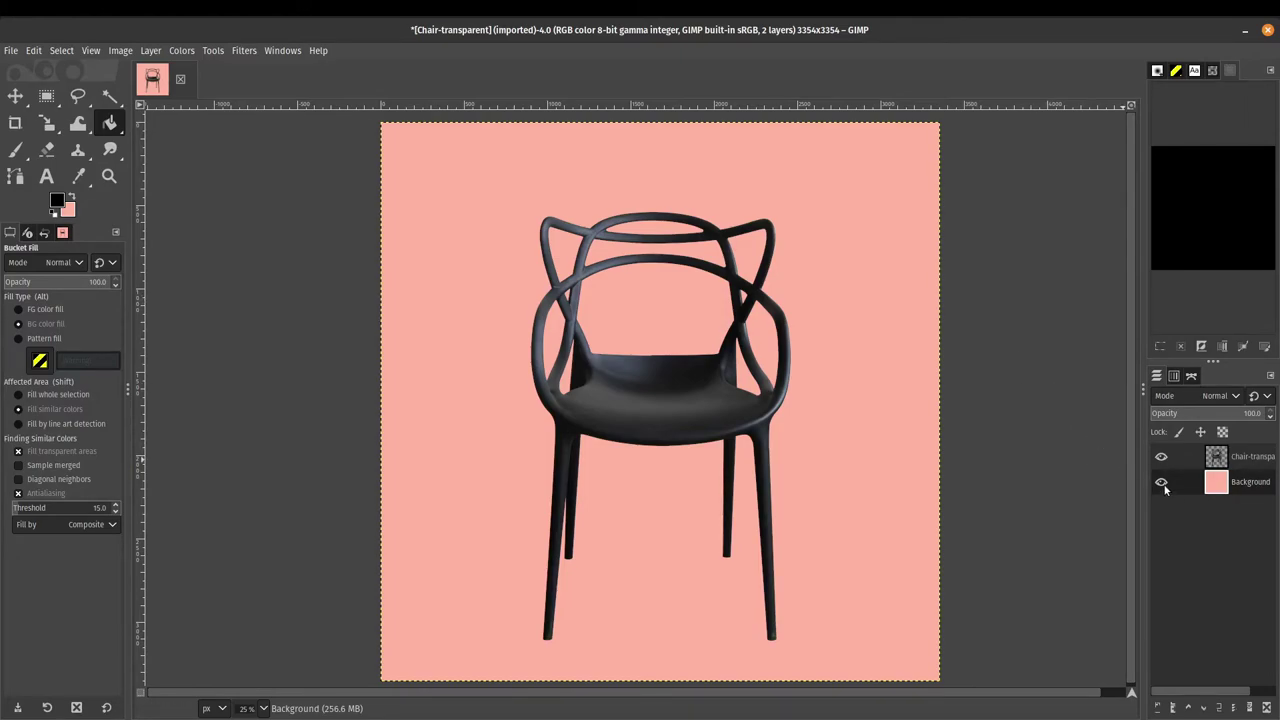
Hide the pink Background and import pexels-colour-creation-112811.jpg as a layer, converted to sRGB
{"action": "left_click", "coordinate": [1161, 482]}
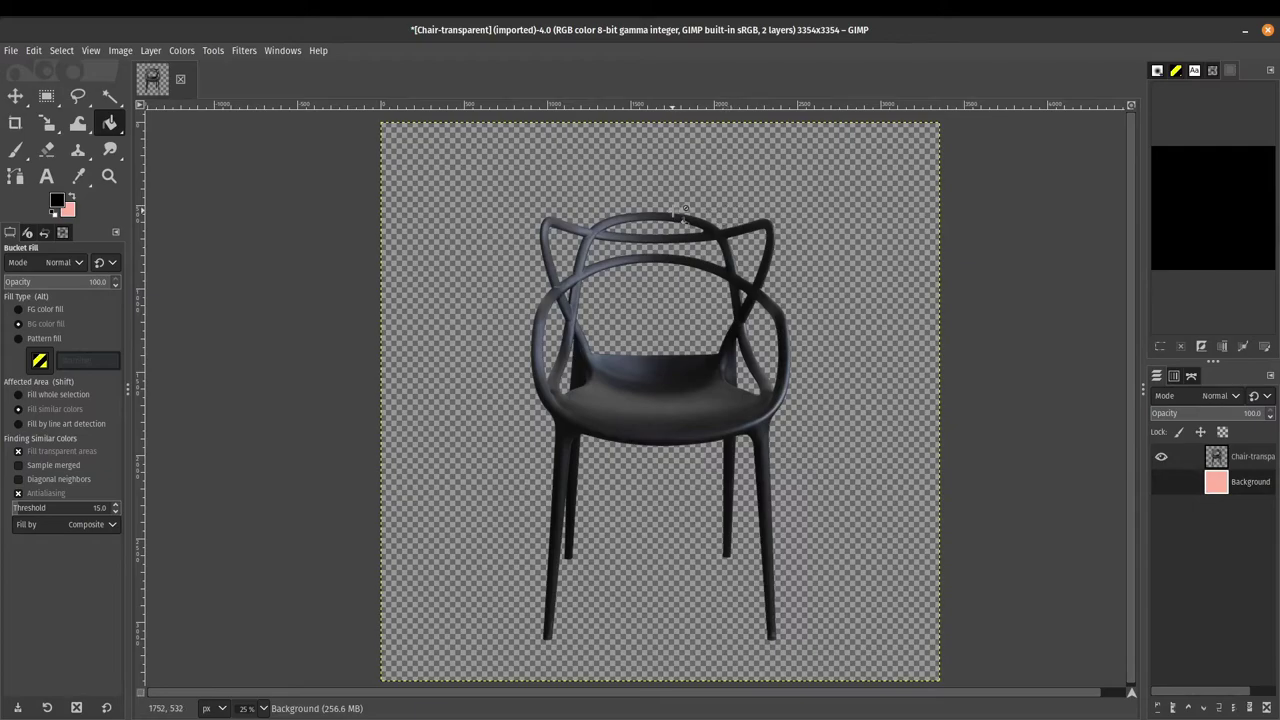
{"action": "key", "text": "alt+Tab"}
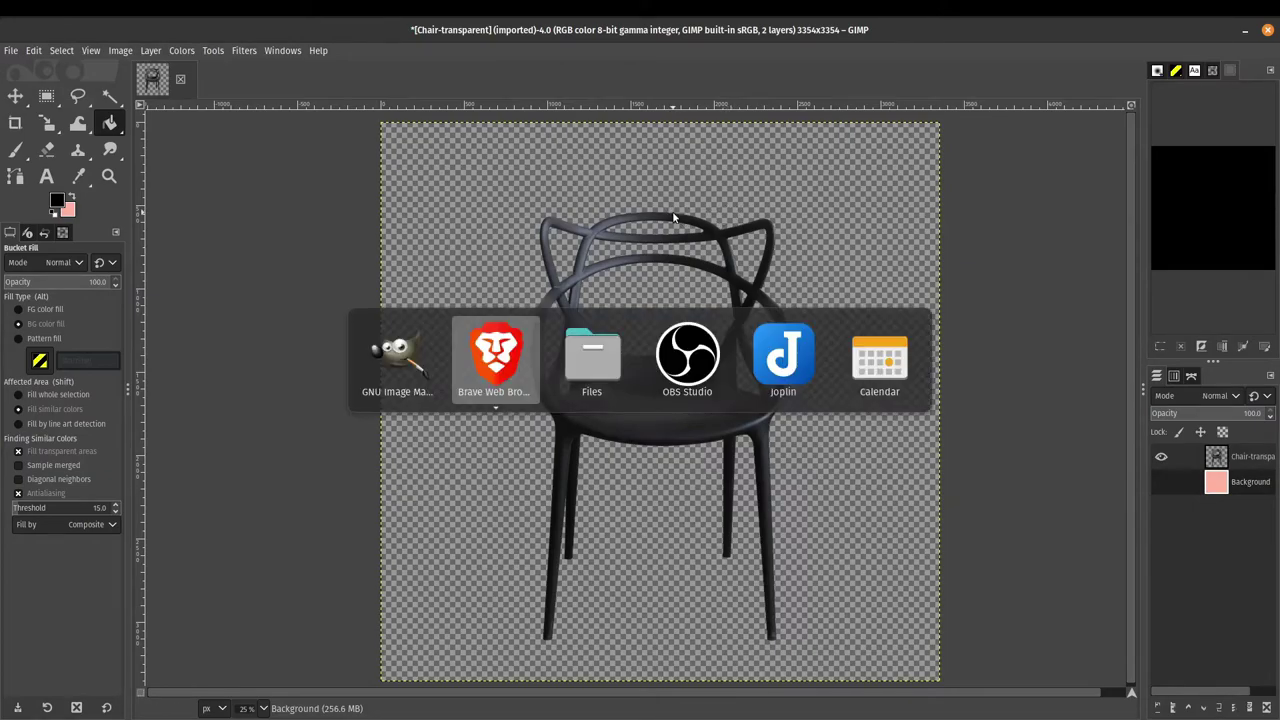
{"action": "key", "text": "alt+Tab"}
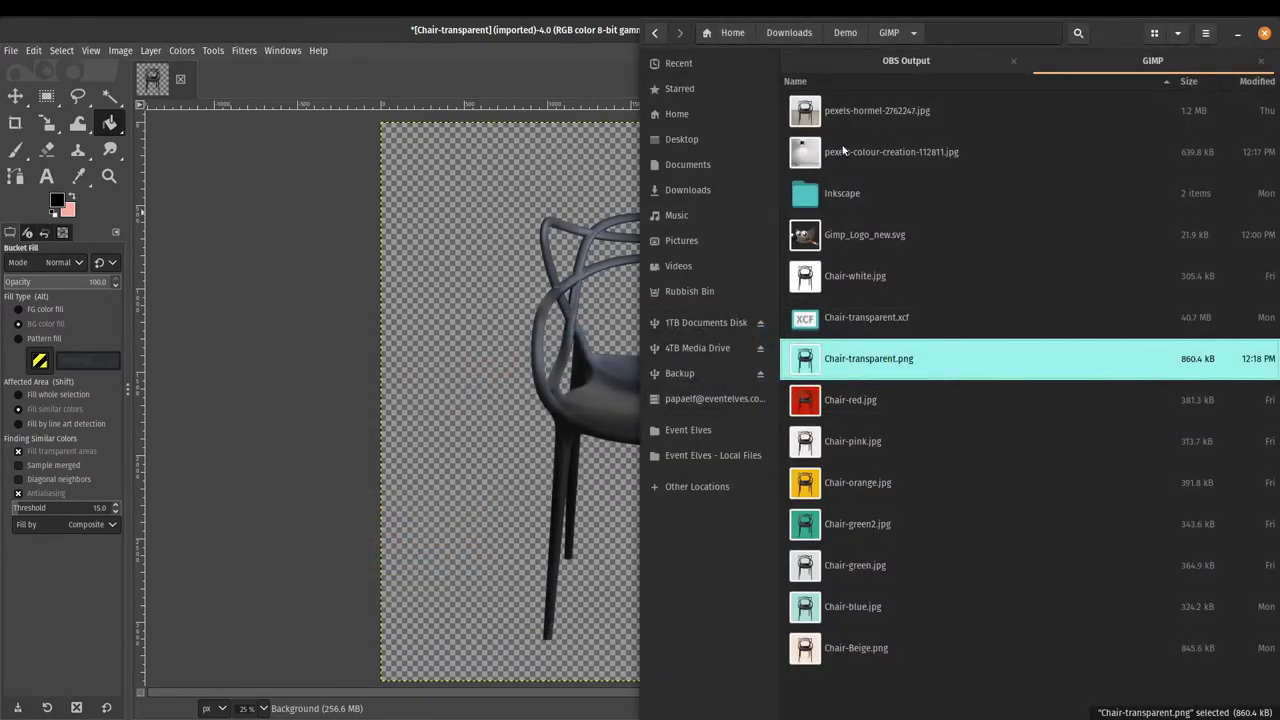
{"action": "left_click_drag", "start_coordinate": [860, 152], "coordinate": [335, 236]}
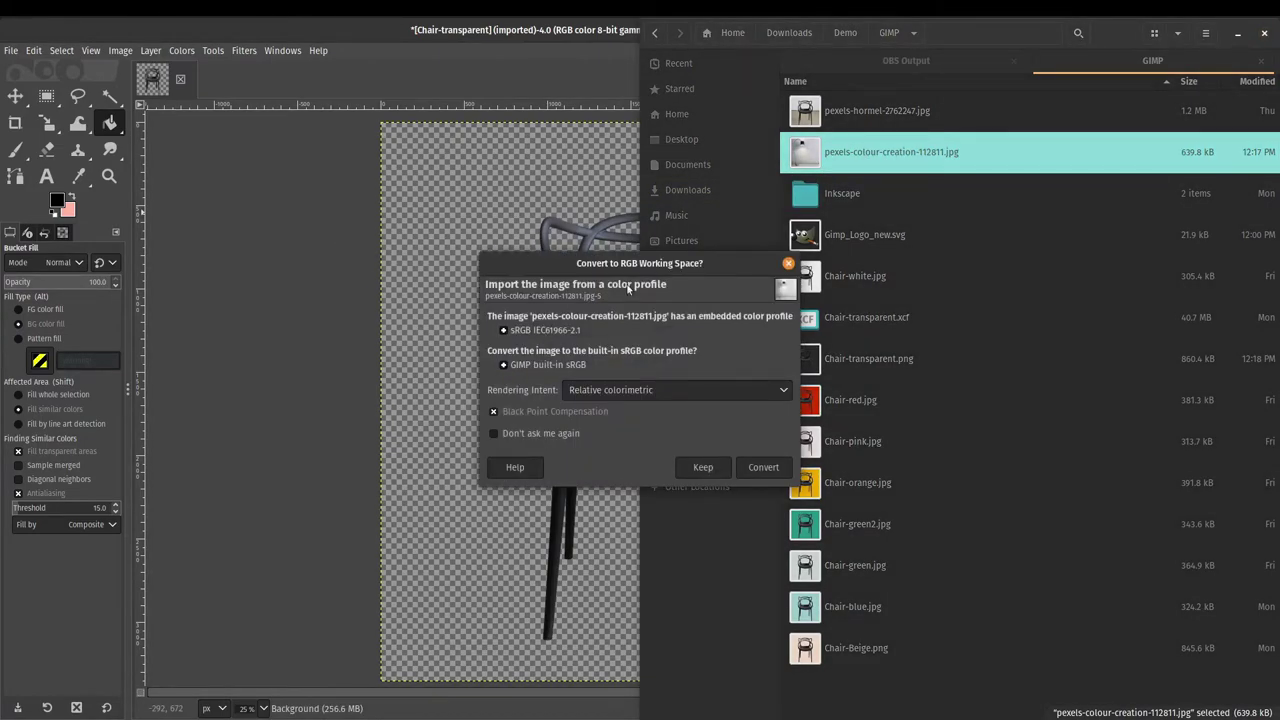
{"action": "left_click", "coordinate": [764, 468]}
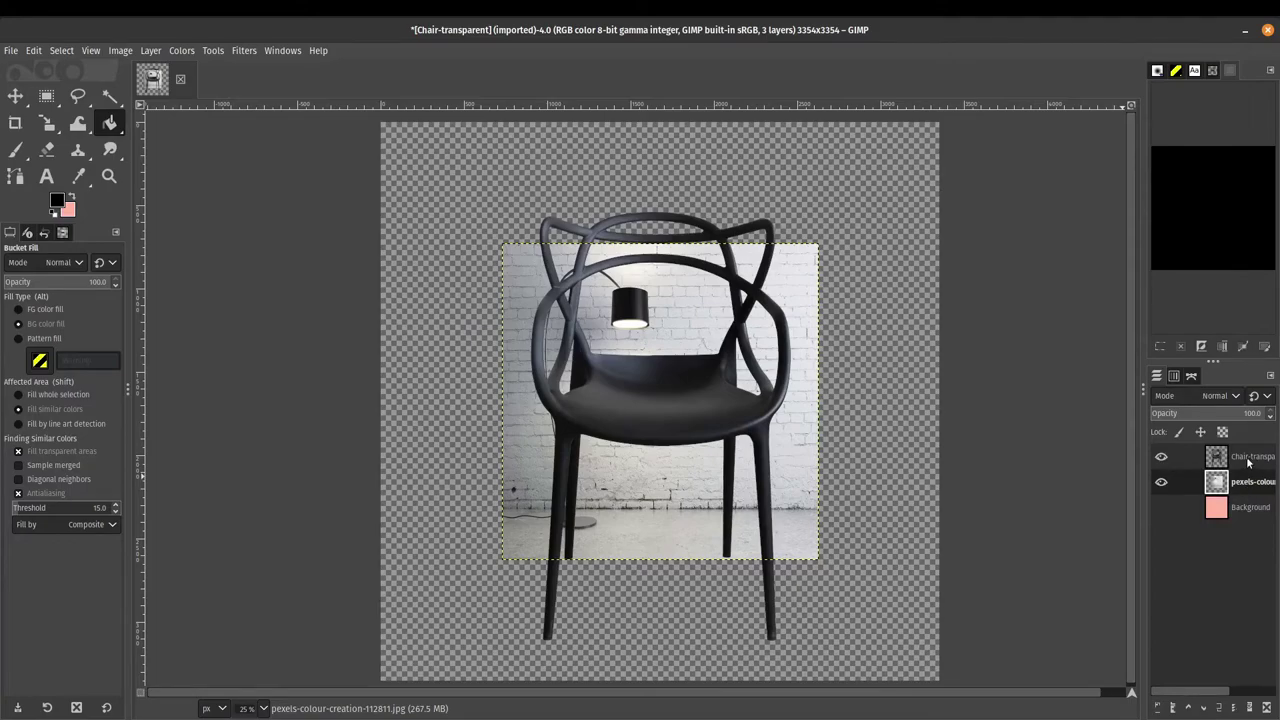
Reorder the brick-wall photo layer, hide the chair layer and zoom out to 12.5%
{"action": "left_click", "coordinate": [1248, 461]}
{"action": "left_click", "coordinate": [1252, 487]}
{"action": "mouse_move", "coordinate": [1250, 487]}
{"action": "left_mouse_down"}
{"action": "mouse_move", "coordinate": [1248, 452]}
{"action": "mouse_move", "coordinate": [1251, 488]}
{"action": "left_mouse_up"}
{"action": "left_click", "coordinate": [1161, 457]}
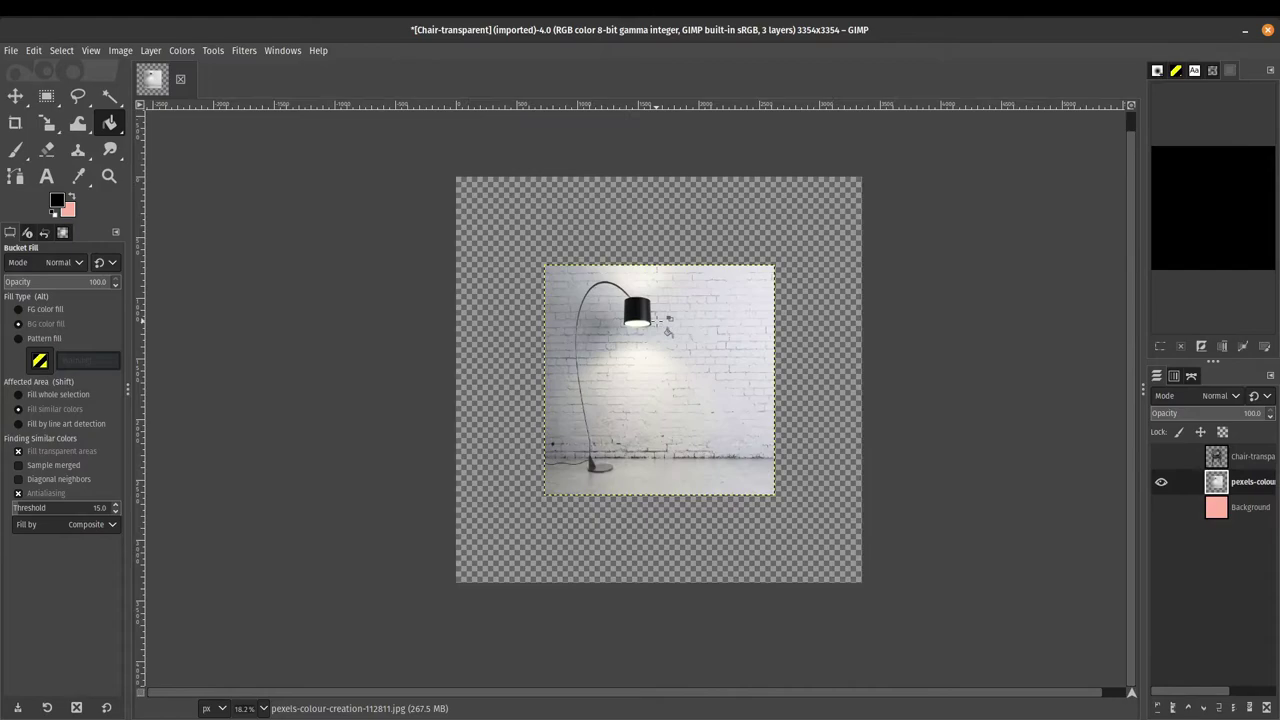
{"action": "scroll", "coordinate": [655, 323], "scroll_direction": "down", "scroll_amount": 2}
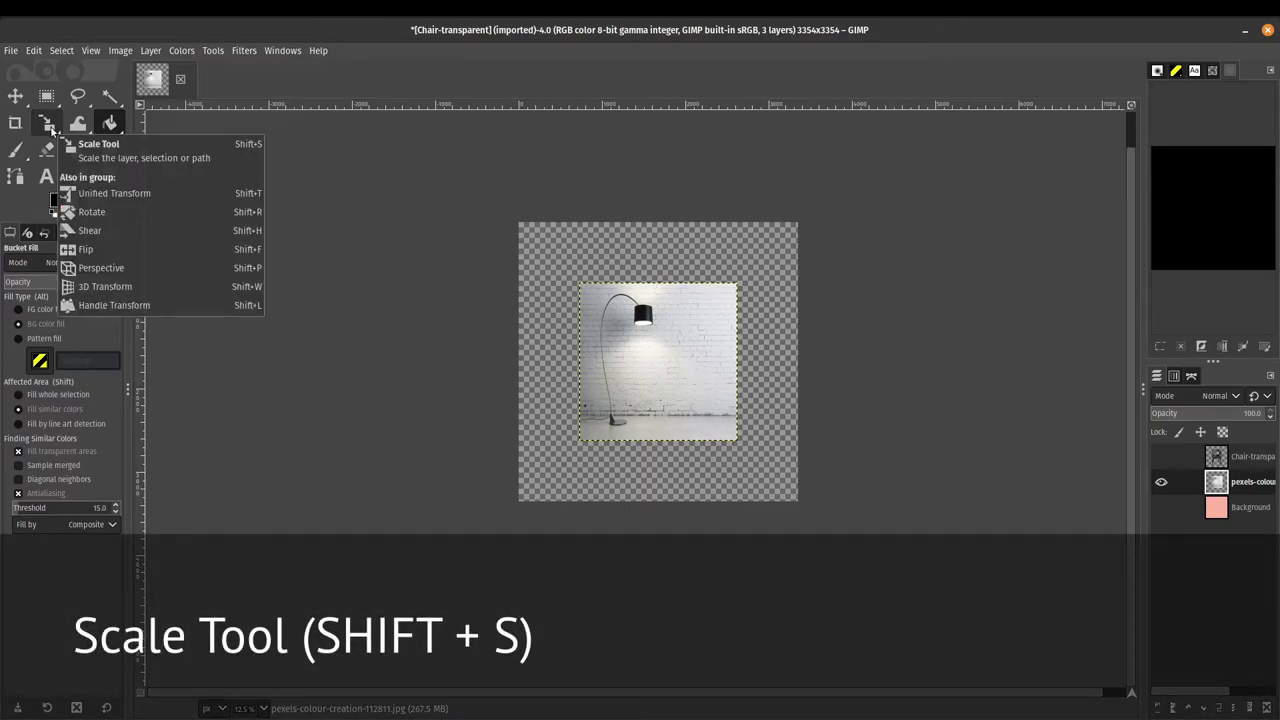
Scale the brick-wall photo layer to 3428×3428 pixels so it covers the 3354×3354 canvas
{"action": "left_click", "coordinate": [55, 130]}
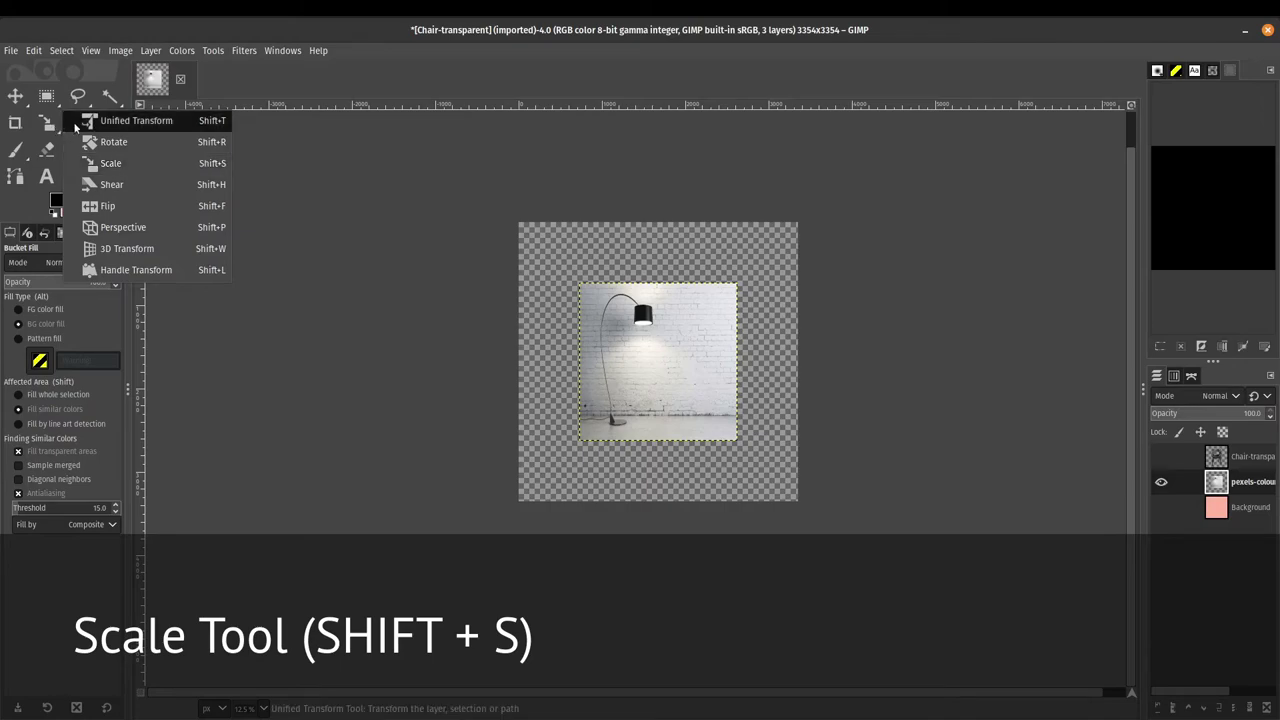
{"action": "left_click", "coordinate": [127, 166]}
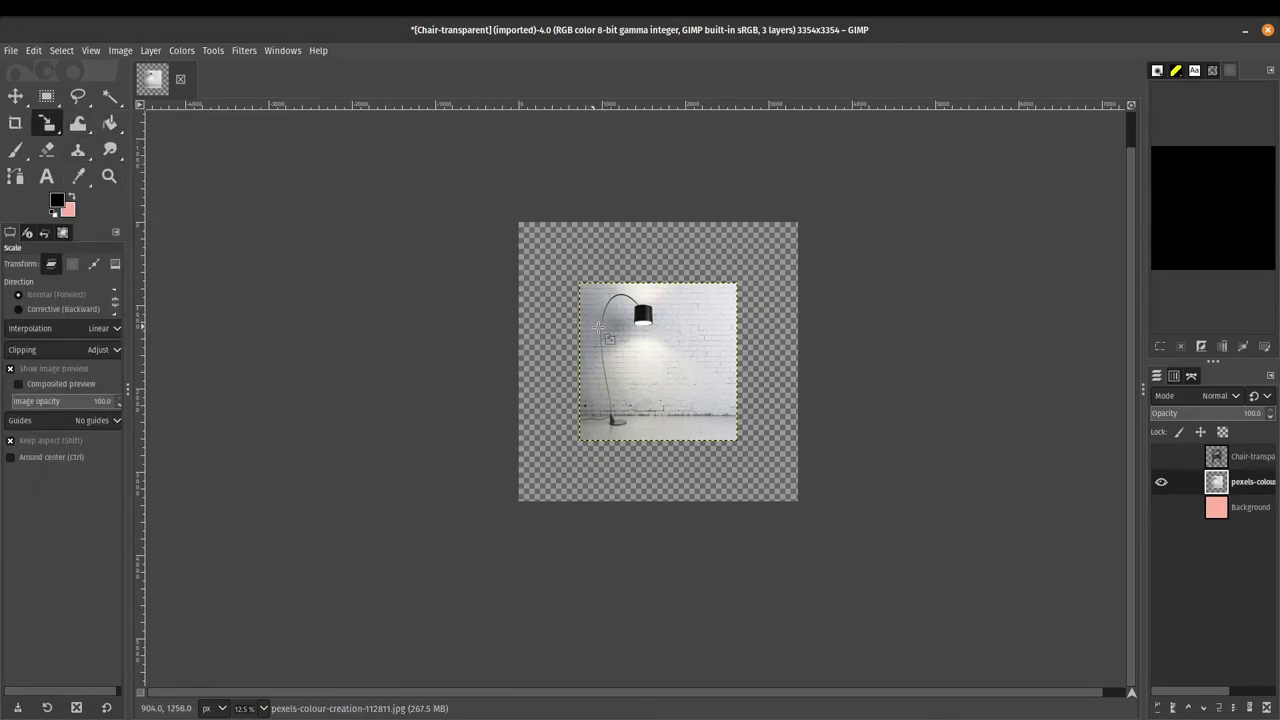
{"action": "left_click", "coordinate": [610, 337]}
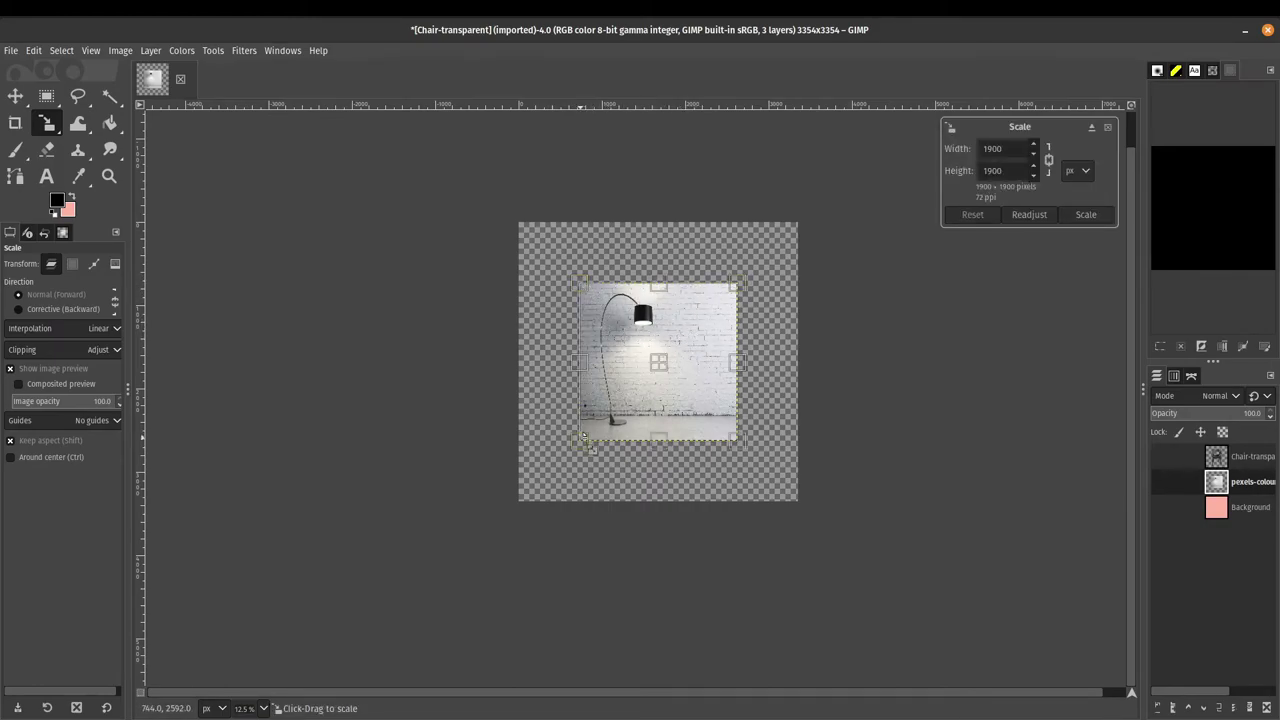
{"action": "left_click_drag", "start_coordinate": [583, 444], "coordinate": [521, 498]}
{"action": "left_click_drag", "start_coordinate": [738, 284], "coordinate": [798, 225]}
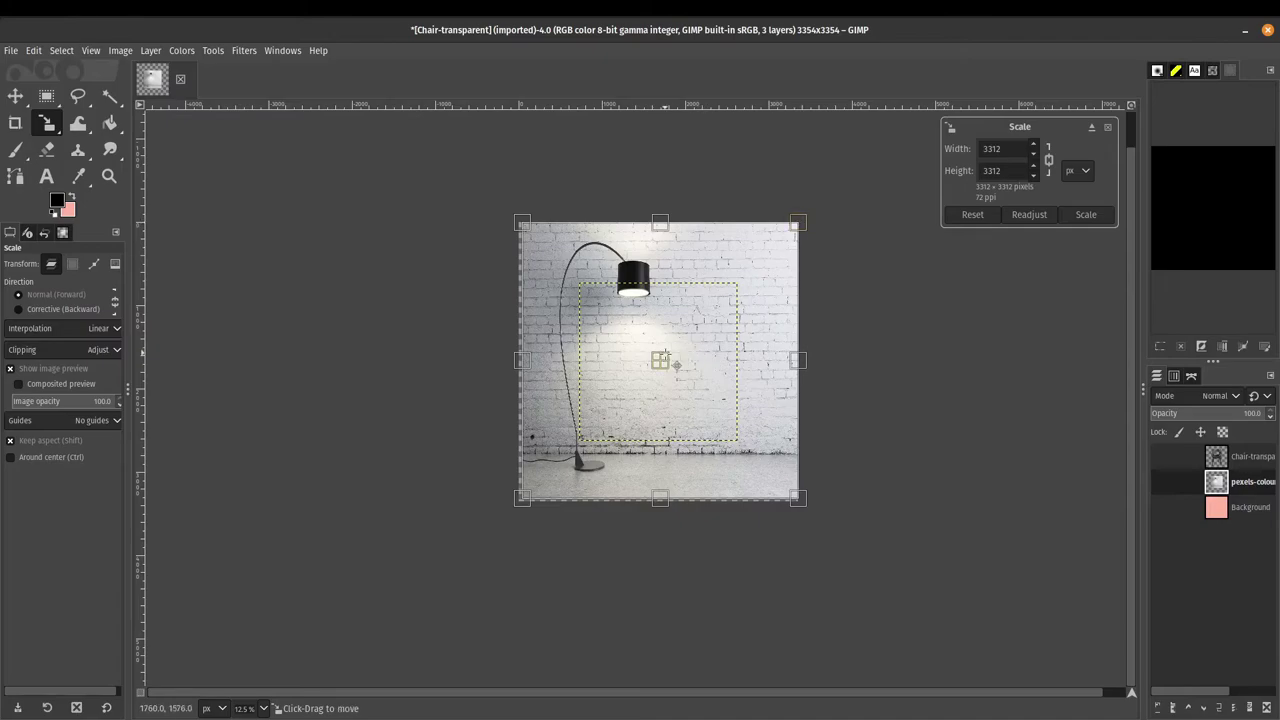
{"action": "left_click_drag", "start_coordinate": [674, 374], "coordinate": [668, 372]}
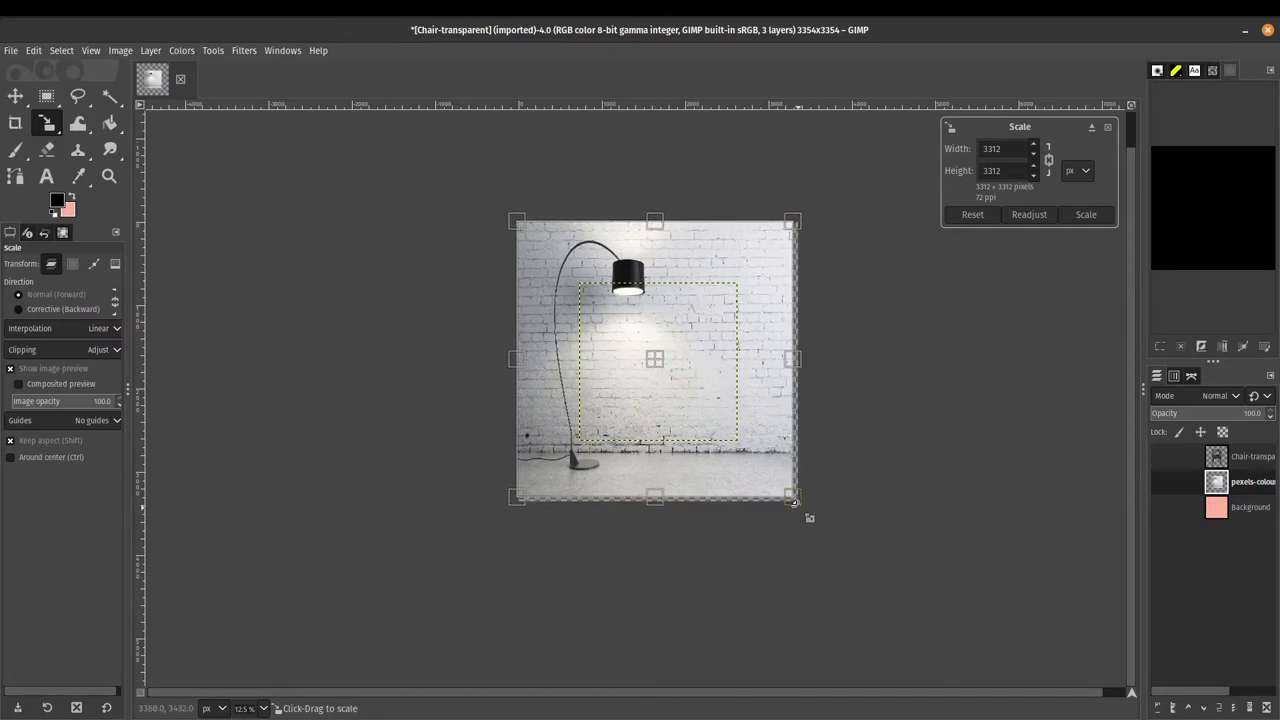
{"action": "left_click_drag", "start_coordinate": [792, 495], "coordinate": [803, 506]}
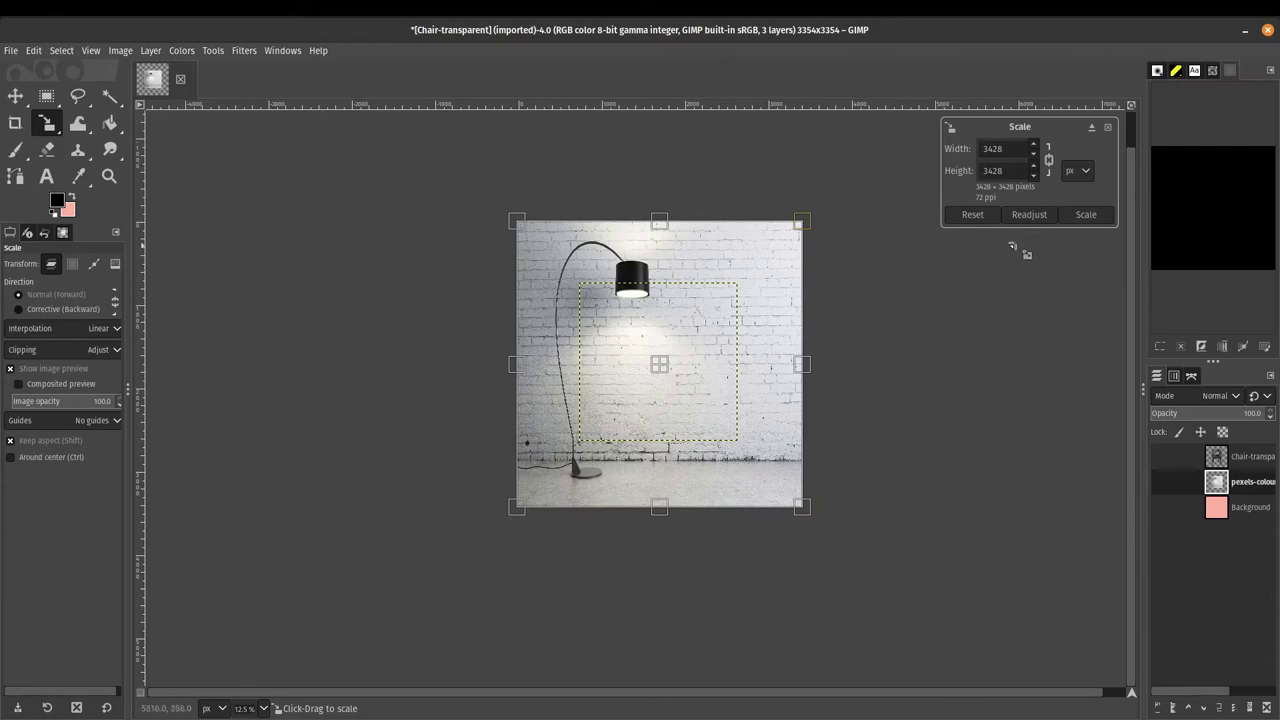
{"action": "left_click", "coordinate": [1086, 216]}
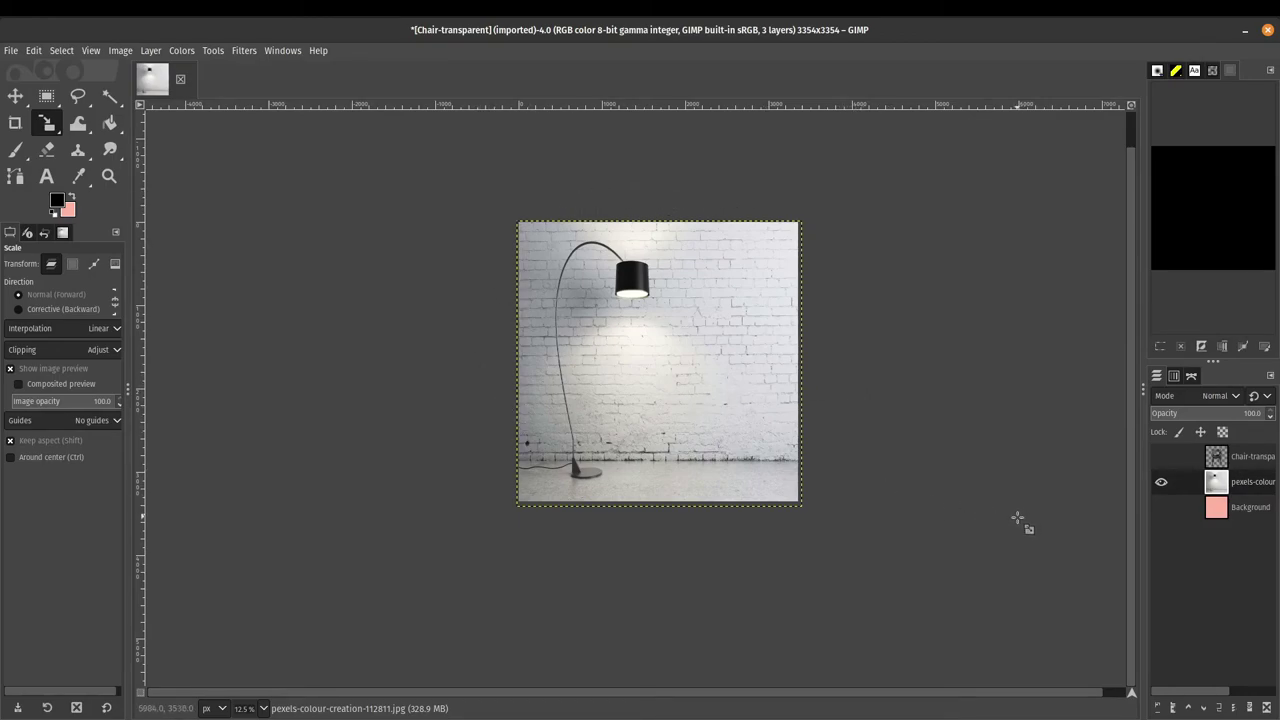
Show the chair layer and shrink it to 2206×2206 px, positioned on the floor right of the lamp
{"action": "left_click", "coordinate": [1160, 458]}
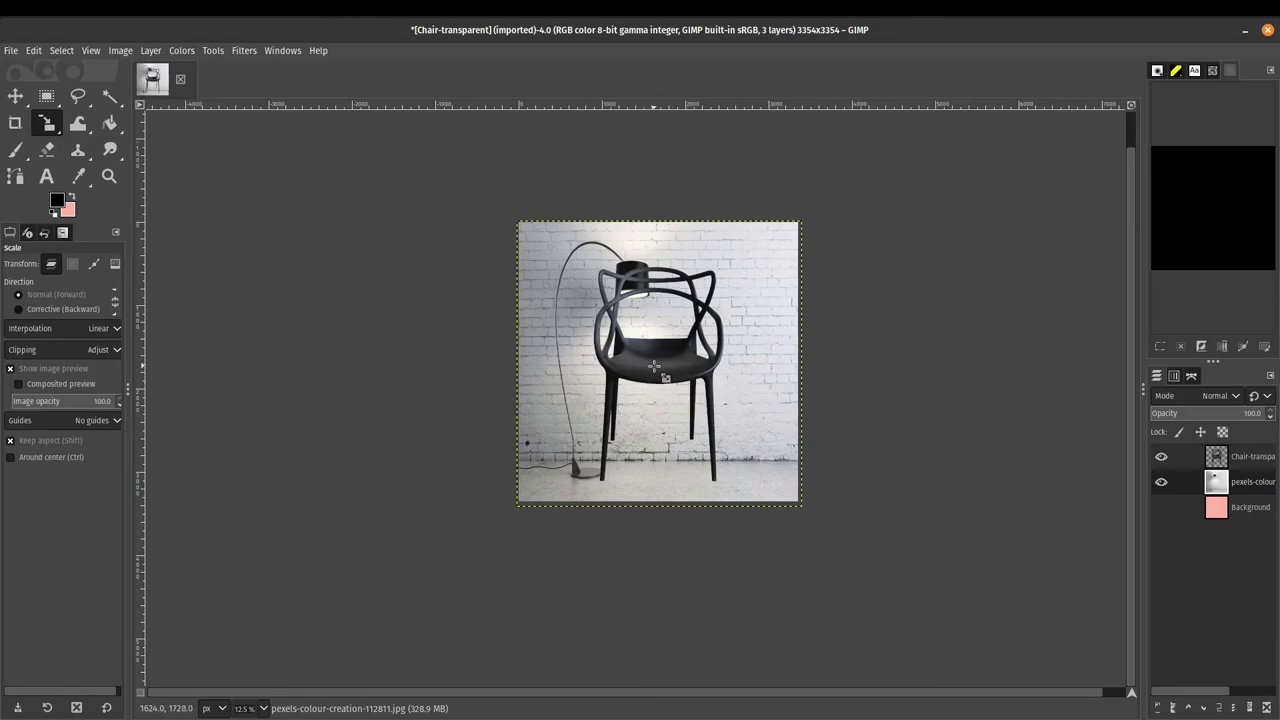
{"action": "left_click", "coordinate": [1241, 460]}
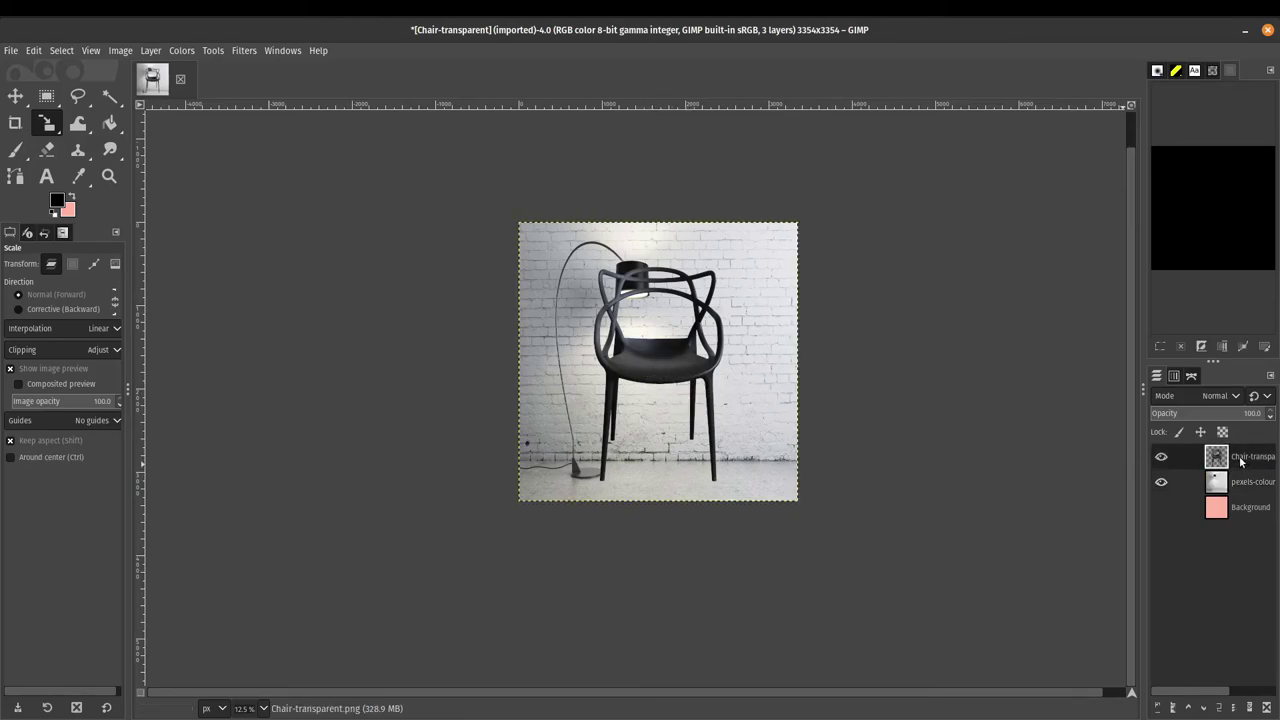
{"action": "left_click", "coordinate": [638, 369]}
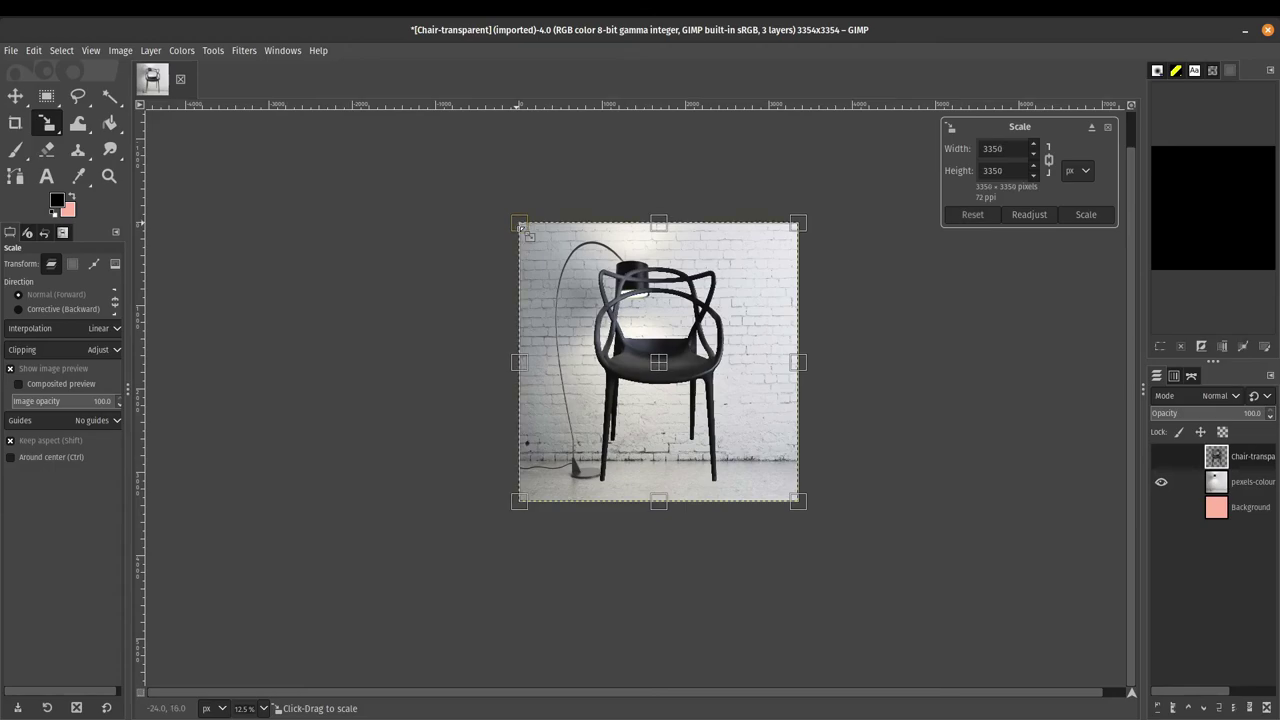
{"action": "left_click_drag", "start_coordinate": [519, 227], "coordinate": [602, 323]}
{"action": "left_click_drag", "start_coordinate": [712, 414], "coordinate": [689, 423]}
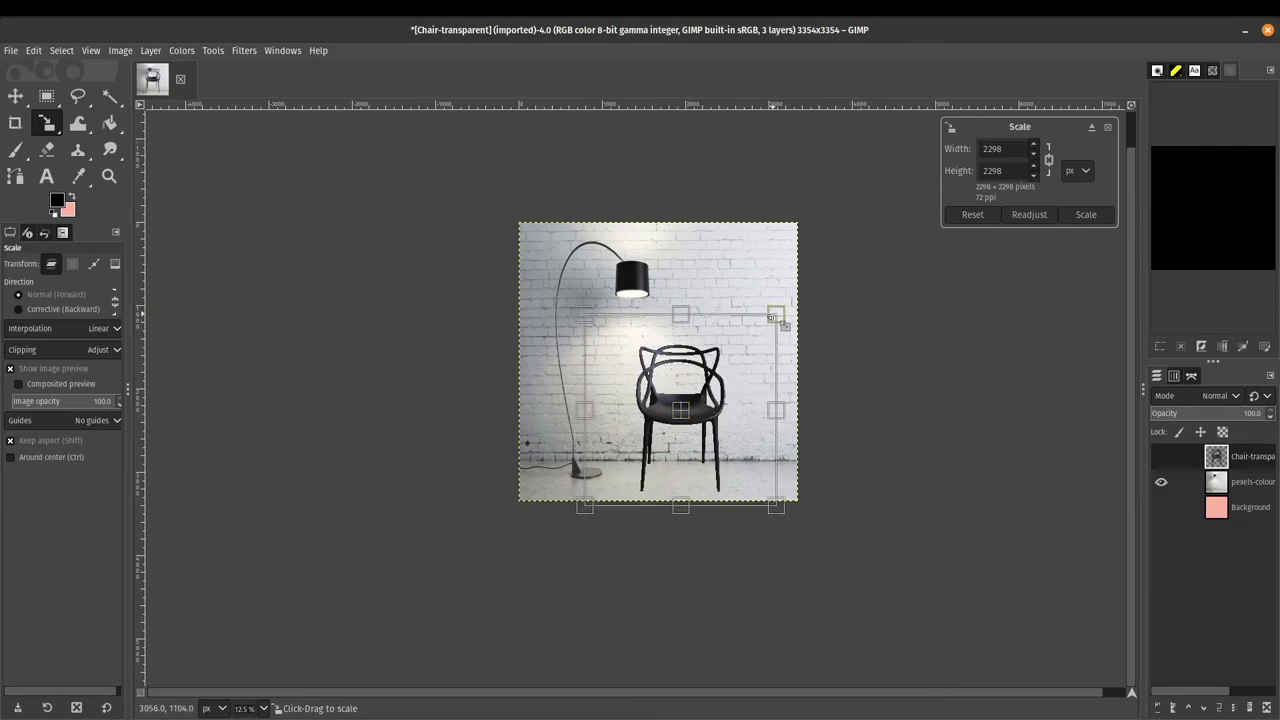
{"action": "left_click_drag", "start_coordinate": [776, 319], "coordinate": [785, 306]}
{"action": "left_click_drag", "start_coordinate": [698, 417], "coordinate": [691, 423]}
{"action": "left_click_drag", "start_coordinate": [786, 317], "coordinate": [767, 333]}
{"action": "left_click_drag", "start_coordinate": [689, 427], "coordinate": [694, 427]}
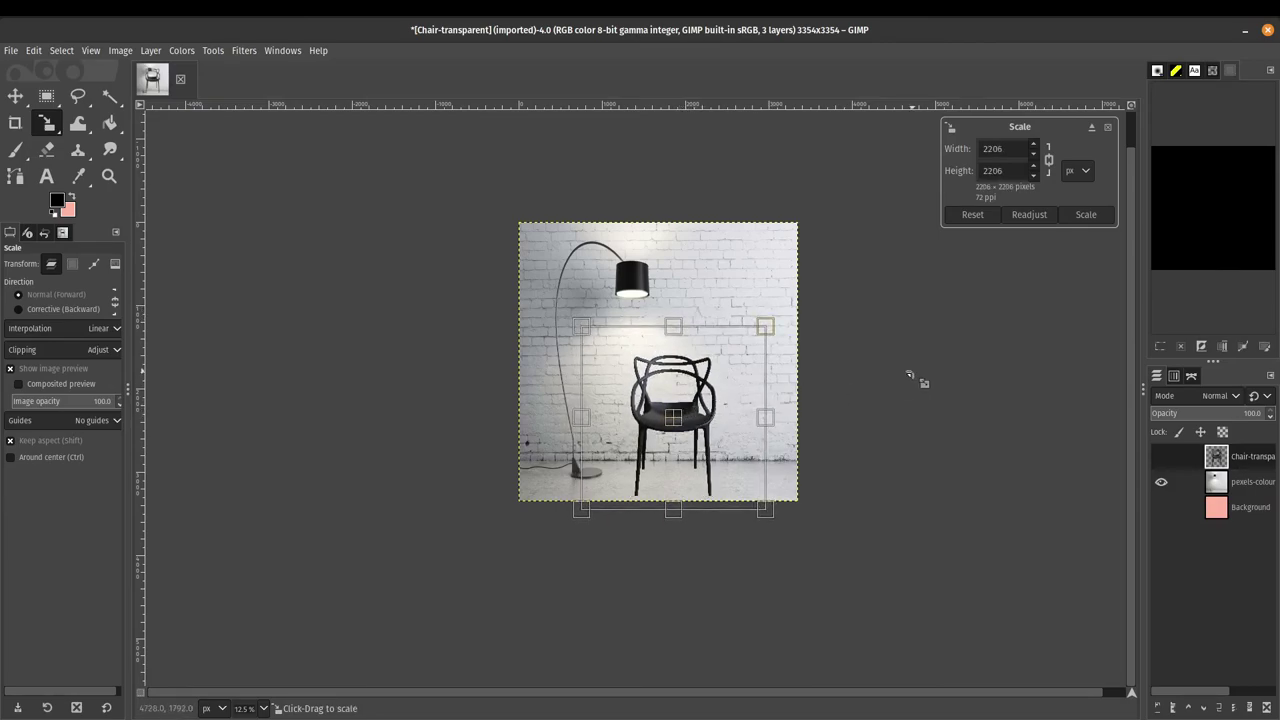
Apply the 2206×2206-pixel scale to the chair layer
{"action": "left_click", "coordinate": [1086, 214]}
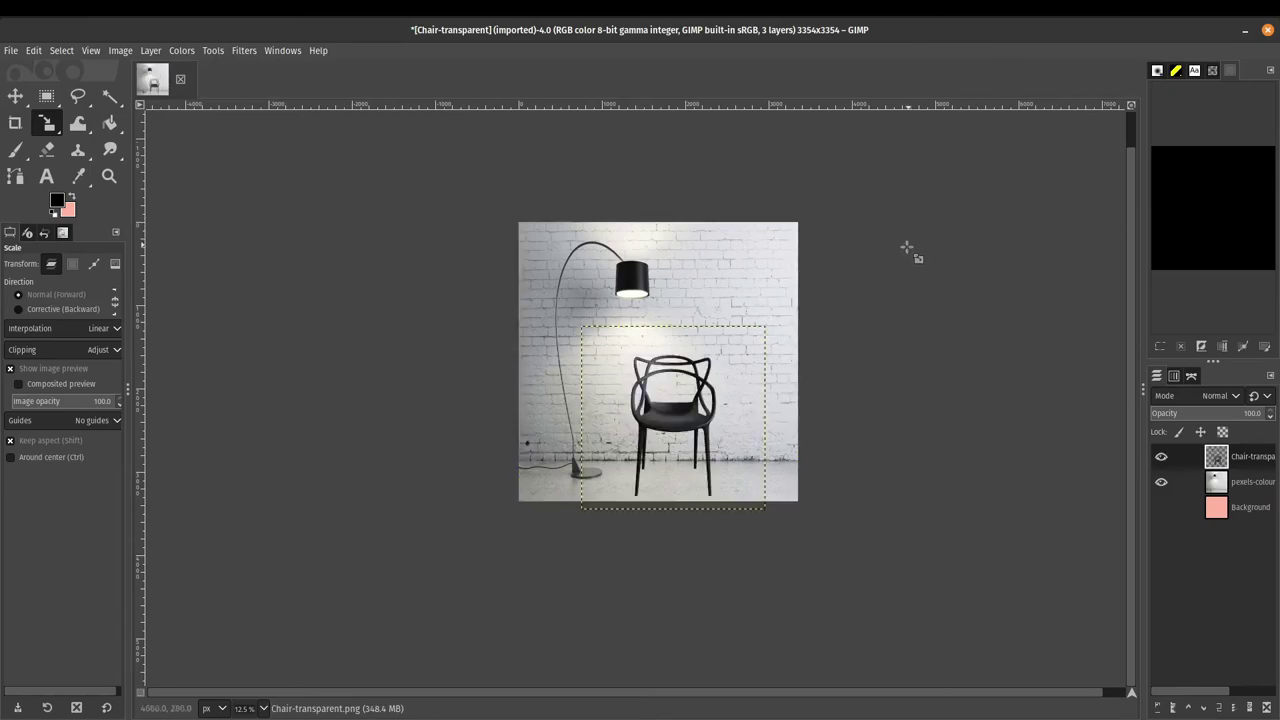